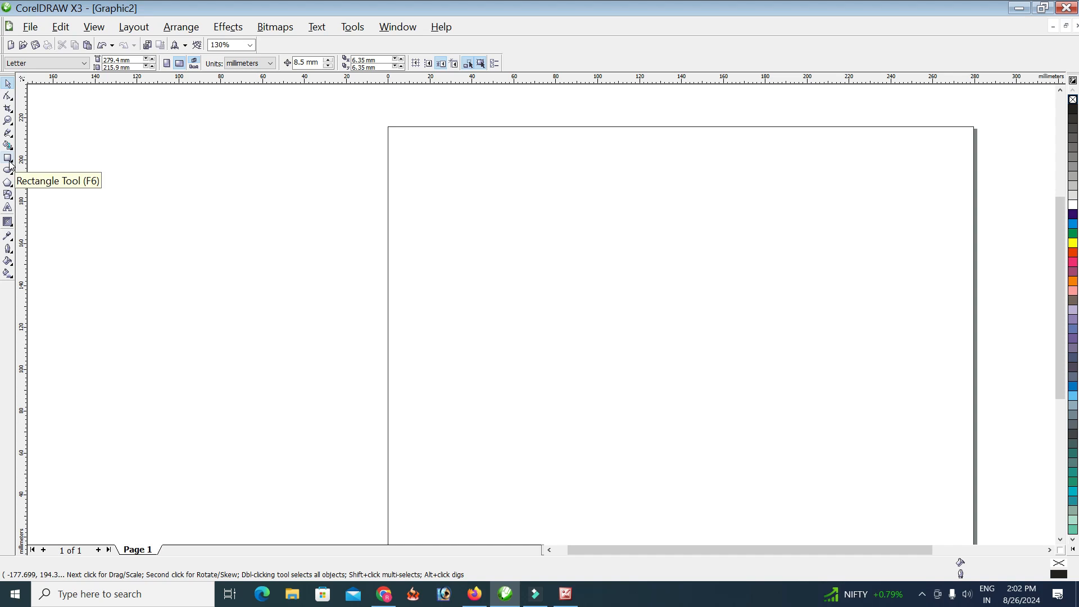
Step: Draw a rectangle about 100 × 42 mm on the page and round all its corners to 16
{"action": "left_click", "coordinate": [8, 158]}
{"action": "left_click_drag", "start_coordinate": [563, 198], "coordinate": [772, 287]}
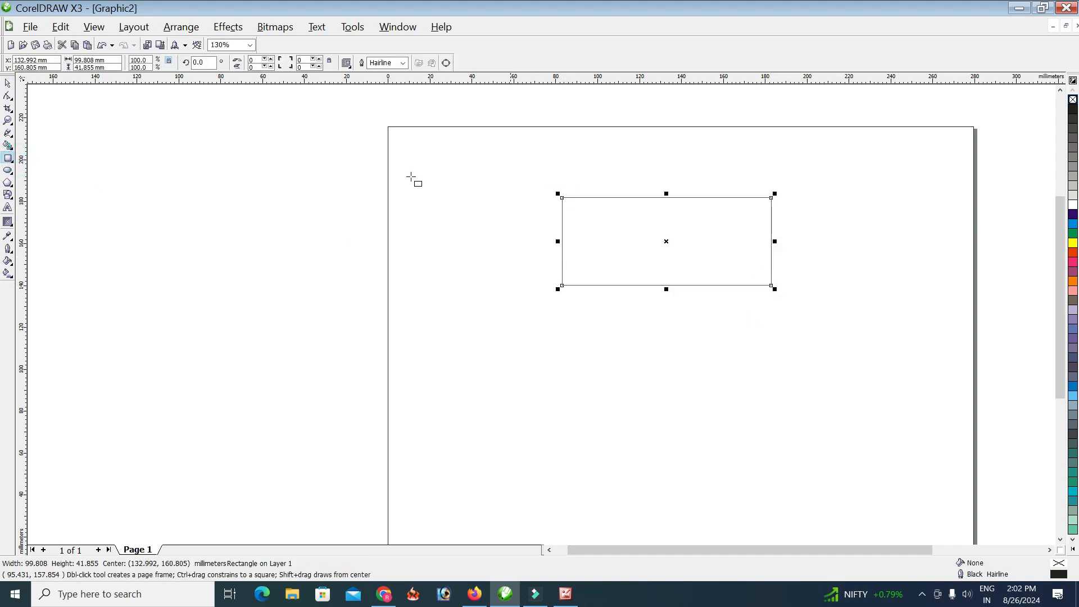
{"action": "left_click", "coordinate": [8, 84]}
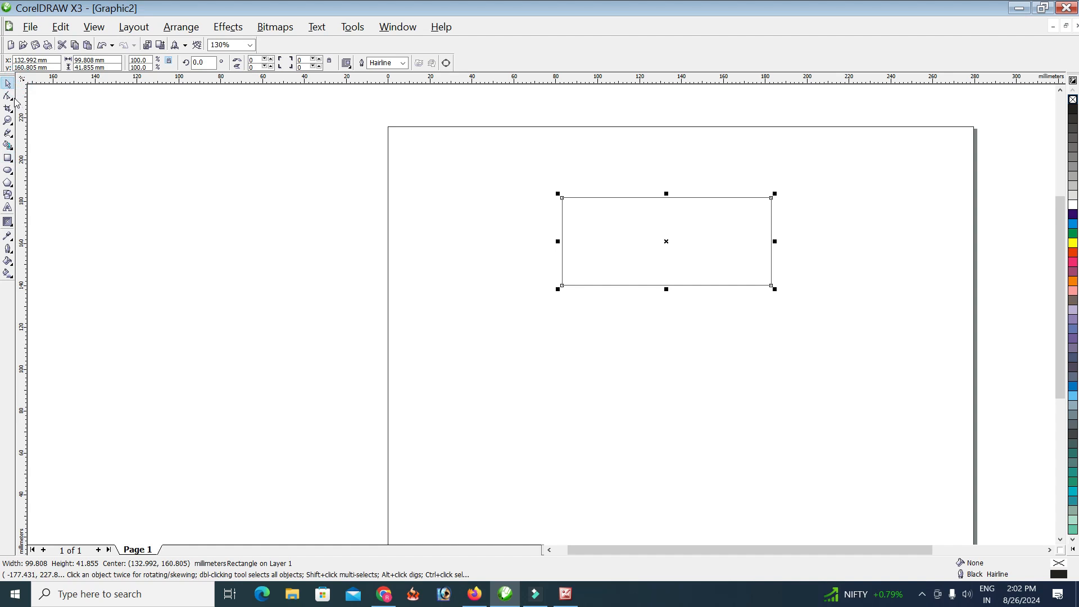
{"action": "left_click", "coordinate": [9, 97]}
{"action": "scroll", "coordinate": [574, 213], "scroll_direction": "up", "scroll_amount": 2}
{"action": "left_click_drag", "start_coordinate": [518, 285], "coordinate": [529, 294]}
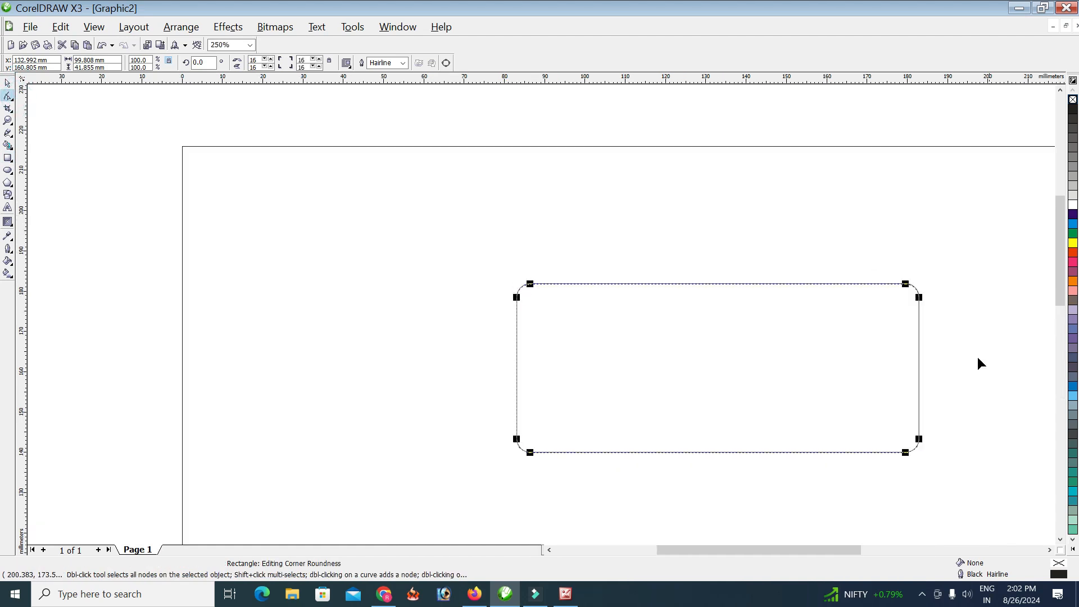
Step: Convert the rounded rectangle to curves and move it up to a centre of about (129.6, 174.3) mm
{"action": "left_click", "coordinate": [8, 83]}
{"action": "left_click_drag", "start_coordinate": [667, 345], "coordinate": [654, 303]}
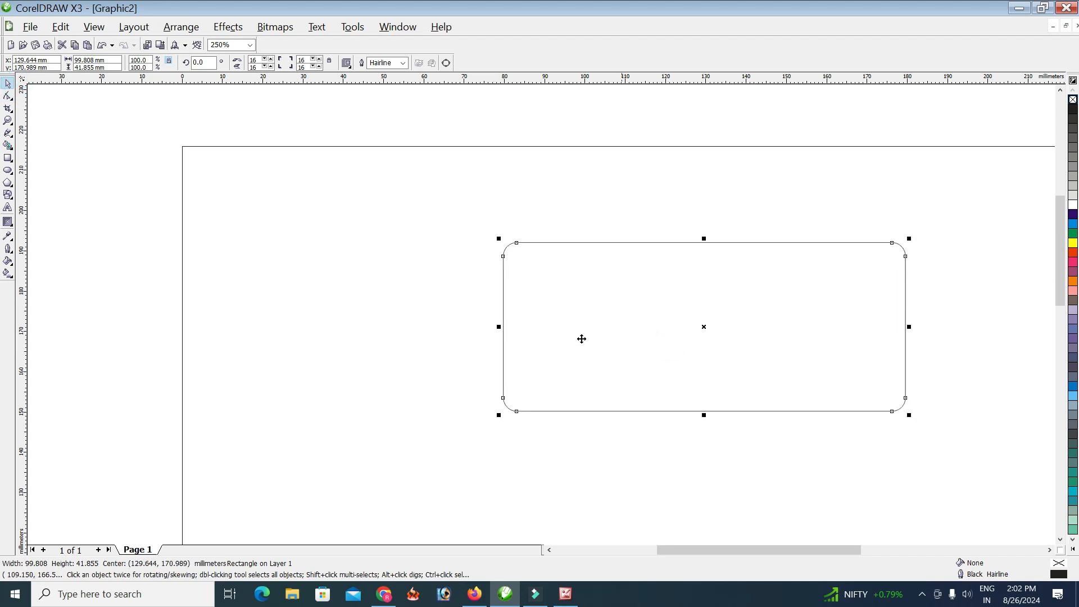
{"action": "right_click", "coordinate": [602, 294]}
{"action": "left_click", "coordinate": [668, 310]}
{"action": "left_click", "coordinate": [421, 262]}
{"action": "left_click_drag", "start_coordinate": [598, 304], "coordinate": [597, 290]}
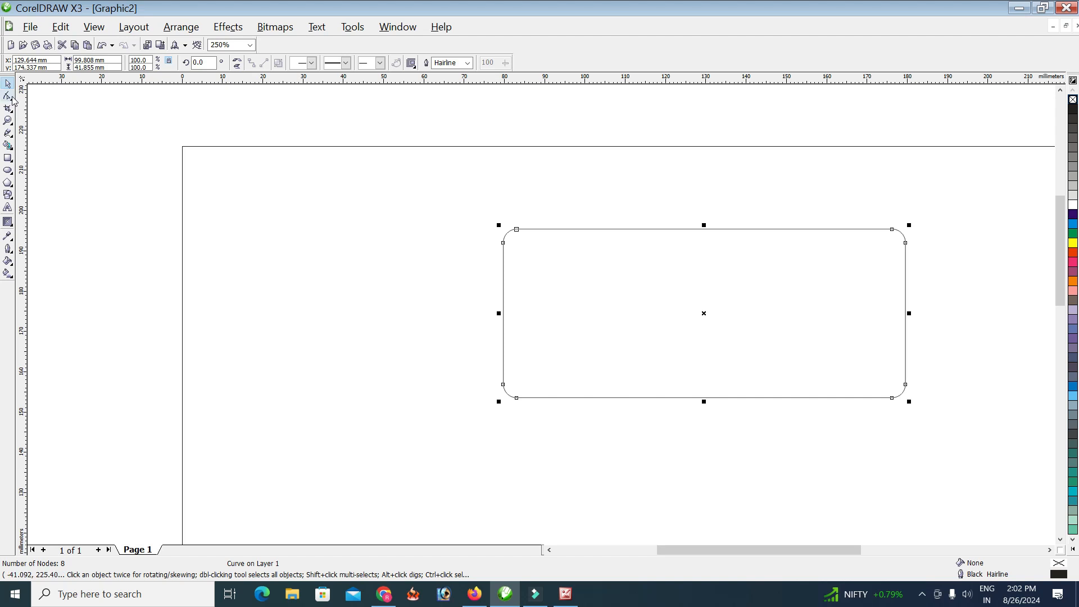
Step: Set the nudge offset to 8.0 mm with the document units kept in millimeters
{"action": "left_click", "coordinate": [258, 110]}
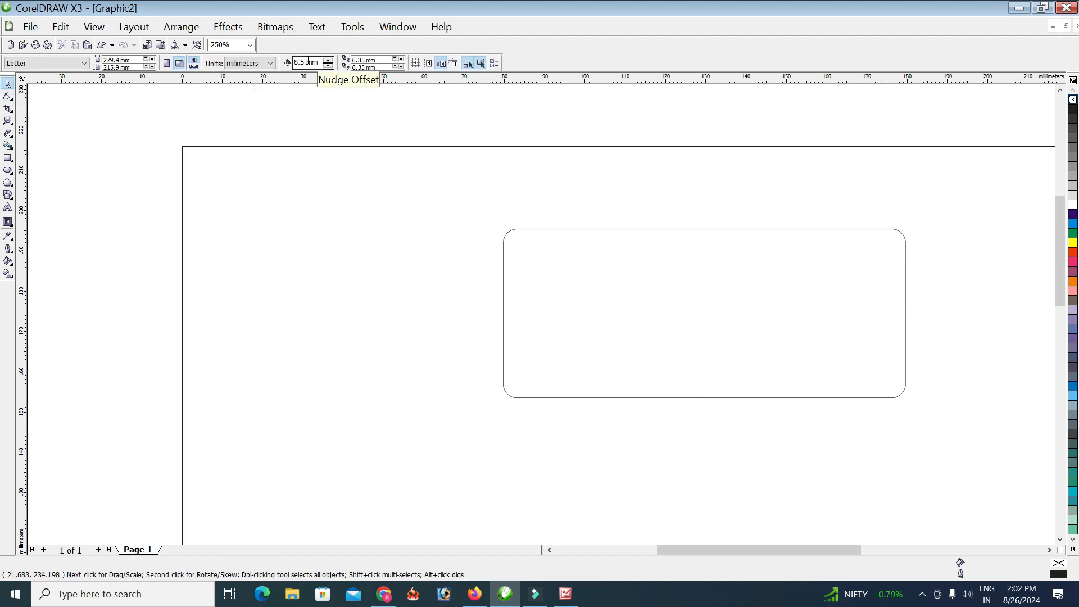
{"action": "left_click", "coordinate": [329, 67]}
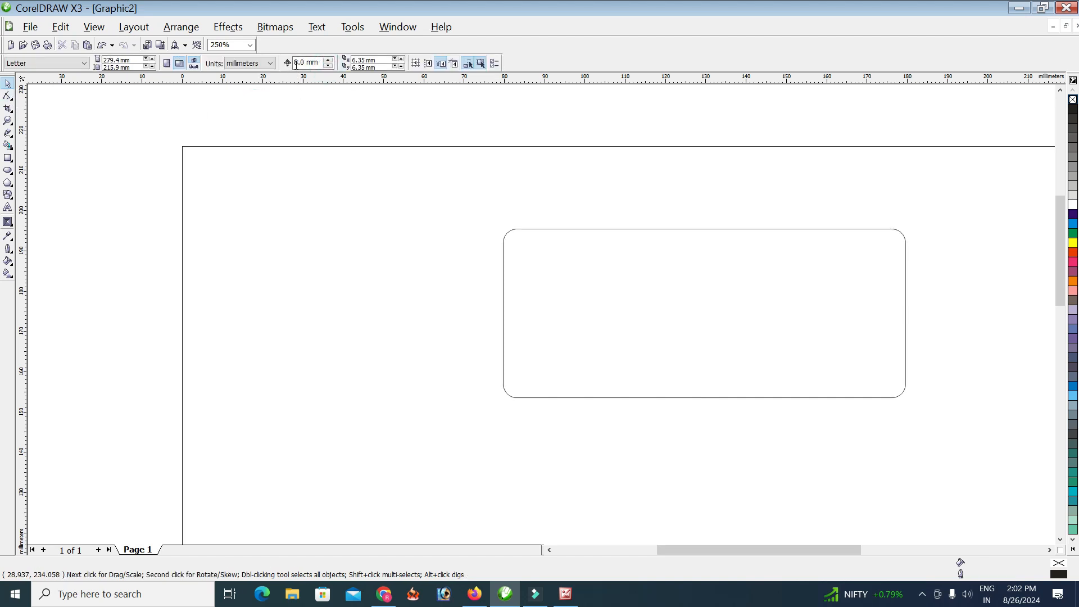
{"action": "left_click", "coordinate": [268, 63]}
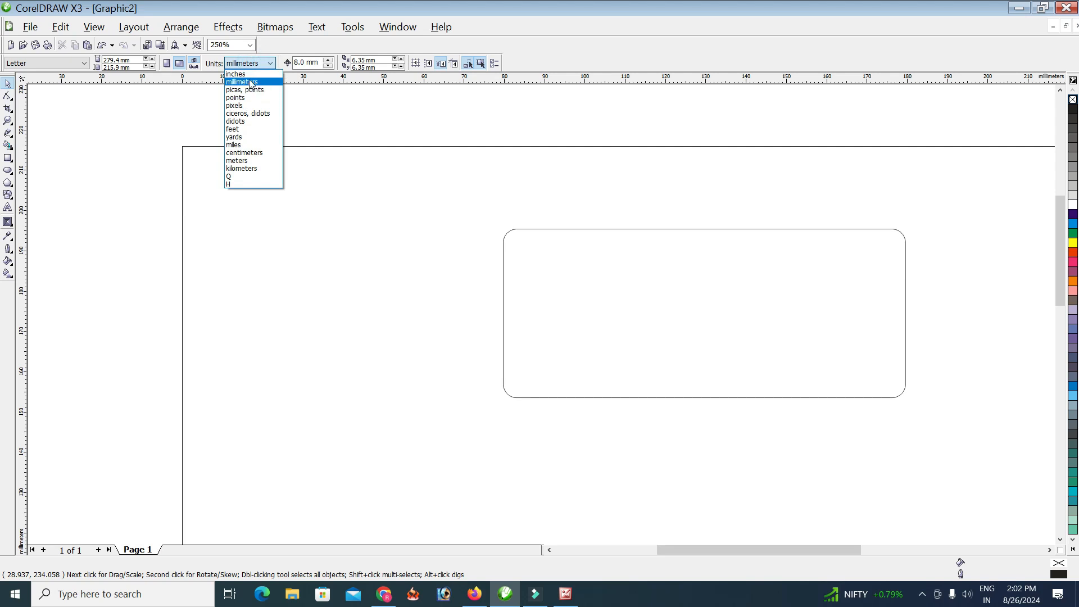
{"action": "left_click", "coordinate": [250, 83]}
Step: Nudge the two nodes of the shape's upper-left corner 8 mm outward to the left
{"action": "left_click", "coordinate": [9, 97]}
{"action": "left_click", "coordinate": [541, 239]}
{"action": "left_click_drag", "start_coordinate": [475, 212], "coordinate": [554, 289]}
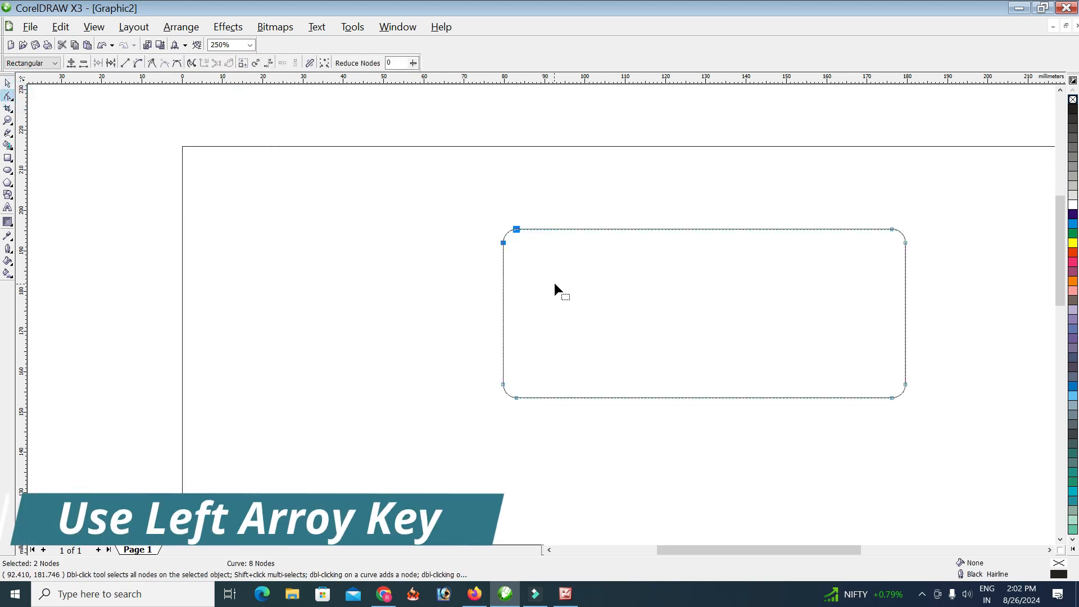
{"action": "key", "text": "Left"}
{"action": "key", "text": "Left"}
{"action": "key", "text": "Left"}
Step: Nudge the upper-right corner's two nodes 8 mm to the right, and move the resulting trapezoid near the page's upper edge
{"action": "left_click_drag", "start_coordinate": [863, 193], "coordinate": [927, 264]}
{"action": "key", "text": "Right"}
{"action": "key", "text": "Right"}
{"action": "key", "text": "Right"}
{"action": "left_click", "coordinate": [8, 83]}
{"action": "left_click_drag", "start_coordinate": [639, 258], "coordinate": [649, 200]}
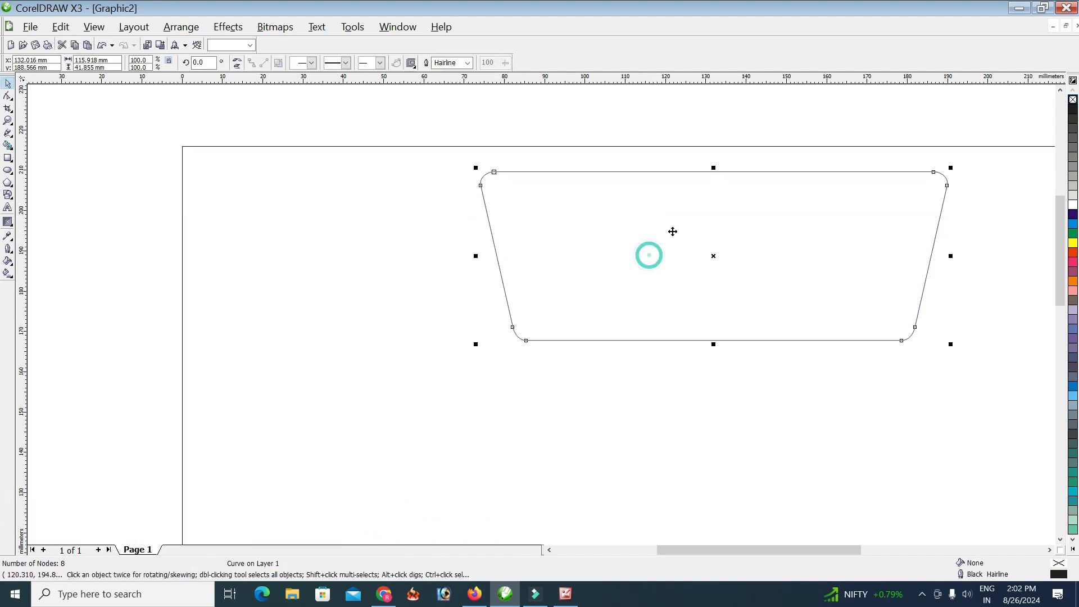
Step: Draw a polygon about 52 mm wide below the trapezoid and set it to 3 sides
{"action": "left_click_drag", "start_coordinate": [1060, 220], "coordinate": [1057, 254]}
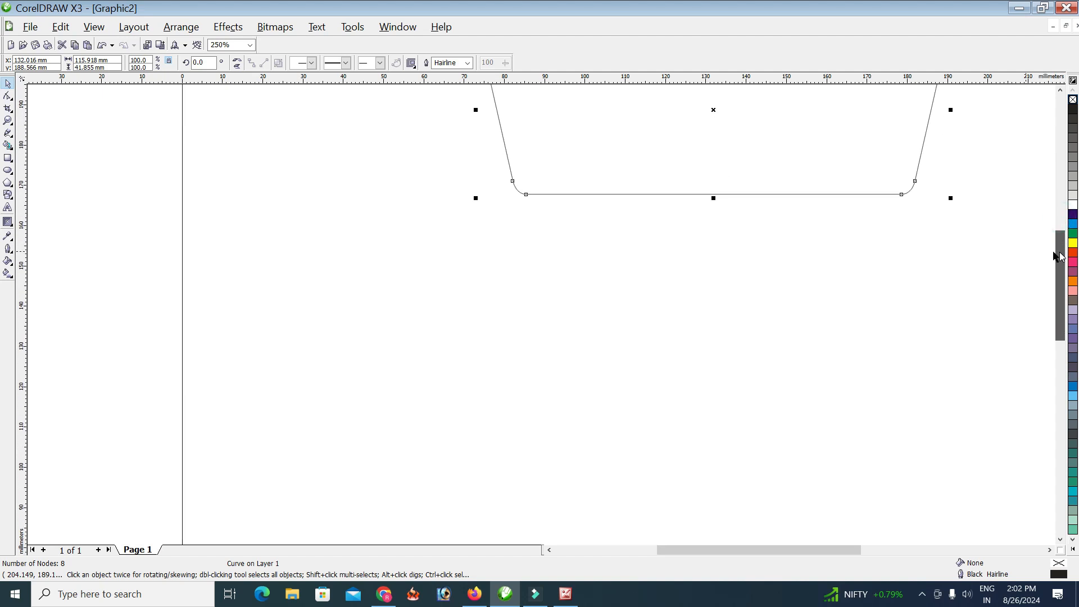
{"action": "left_click", "coordinate": [8, 184]}
{"action": "left_click_drag", "start_coordinate": [557, 260], "coordinate": [796, 439]}
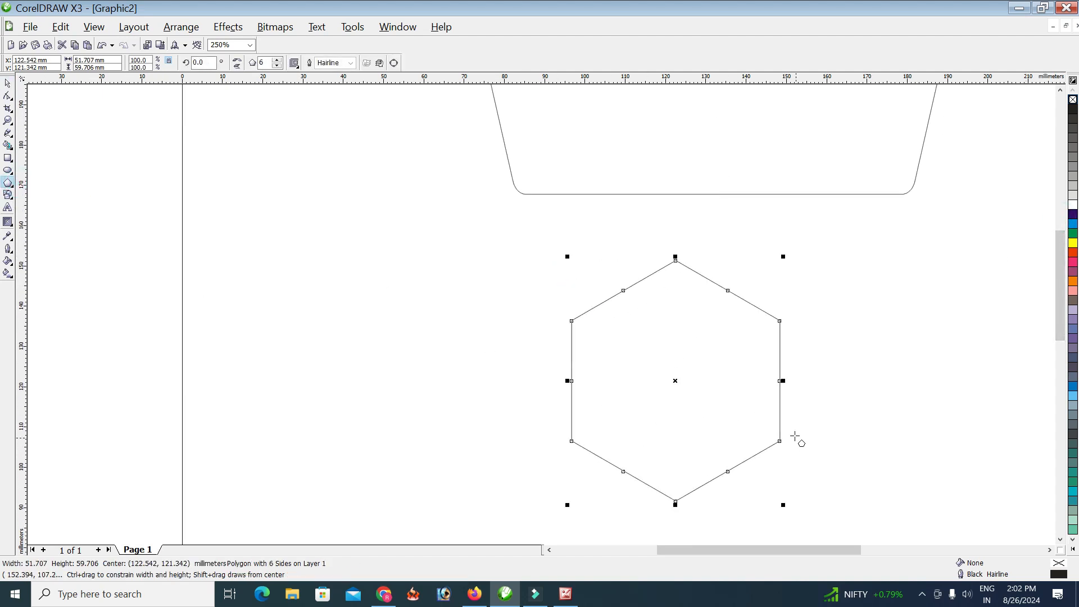
{"action": "left_click", "coordinate": [276, 65]}
{"action": "left_click", "coordinate": [276, 65]}
{"action": "left_click", "coordinate": [277, 65]}
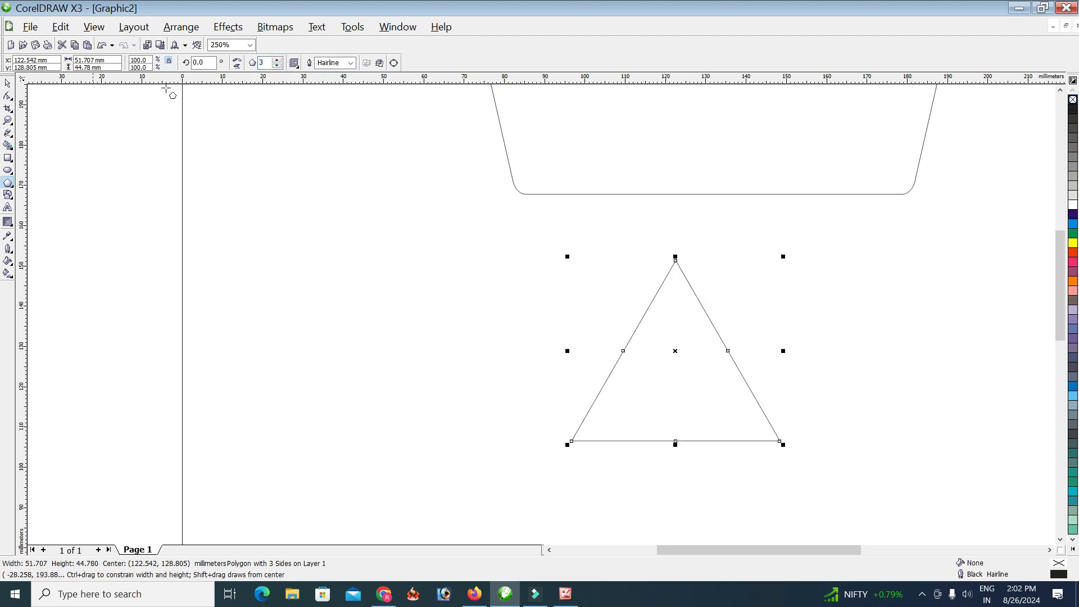
Step: Mirror the triangle vertically and enlarge it to about 95 × 82 mm, placed just below the trapezoid
{"action": "left_click", "coordinate": [237, 66]}
{"action": "left_click", "coordinate": [8, 83]}
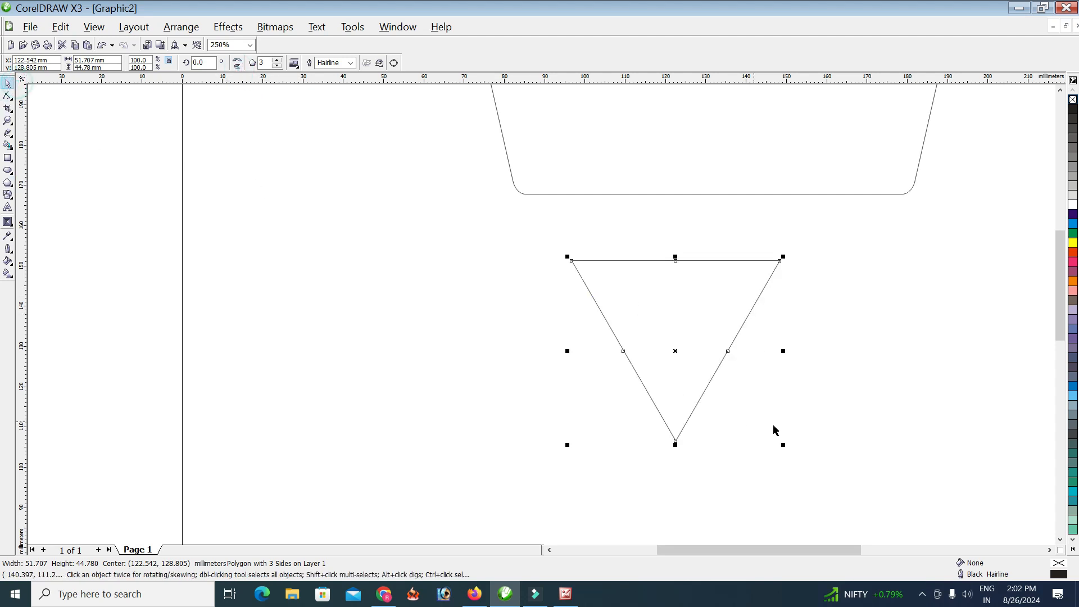
{"action": "left_click_drag", "start_coordinate": [782, 448], "coordinate": [851, 503]}
{"action": "left_click_drag", "start_coordinate": [710, 398], "coordinate": [725, 395]}
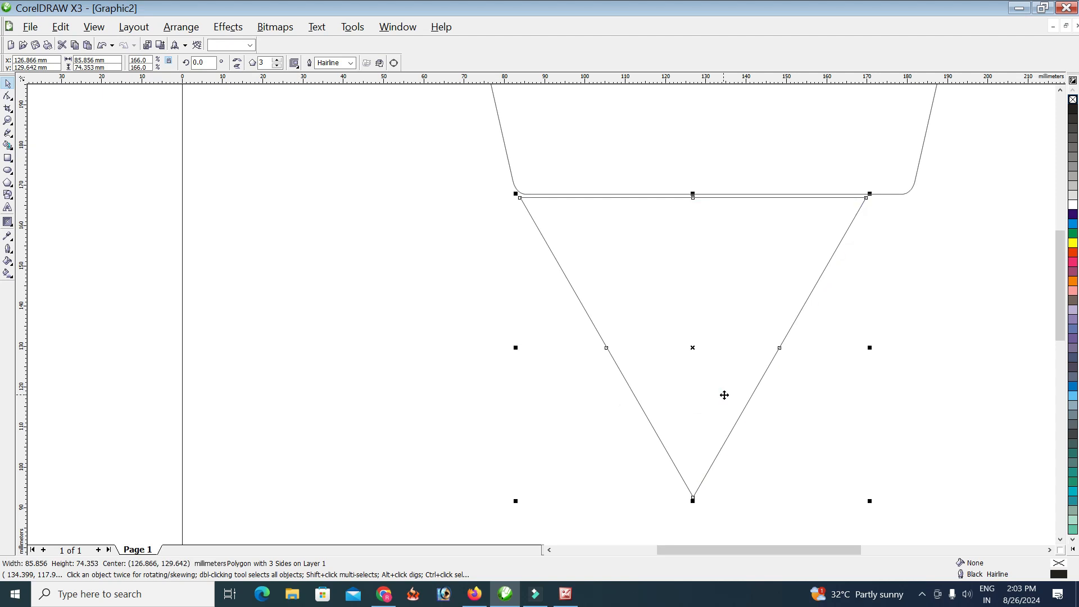
{"action": "left_click_drag", "start_coordinate": [871, 502], "coordinate": [888, 516]}
{"action": "left_click_drag", "start_coordinate": [711, 377], "coordinate": [721, 415]}
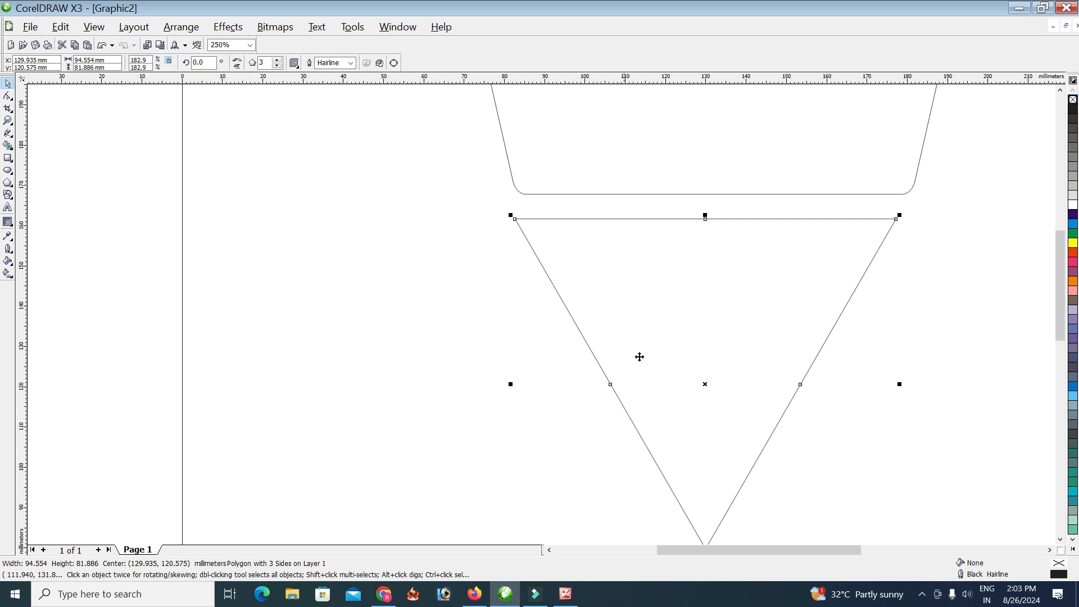
{"action": "left_click_drag", "start_coordinate": [1059, 249], "coordinate": [1060, 254]}
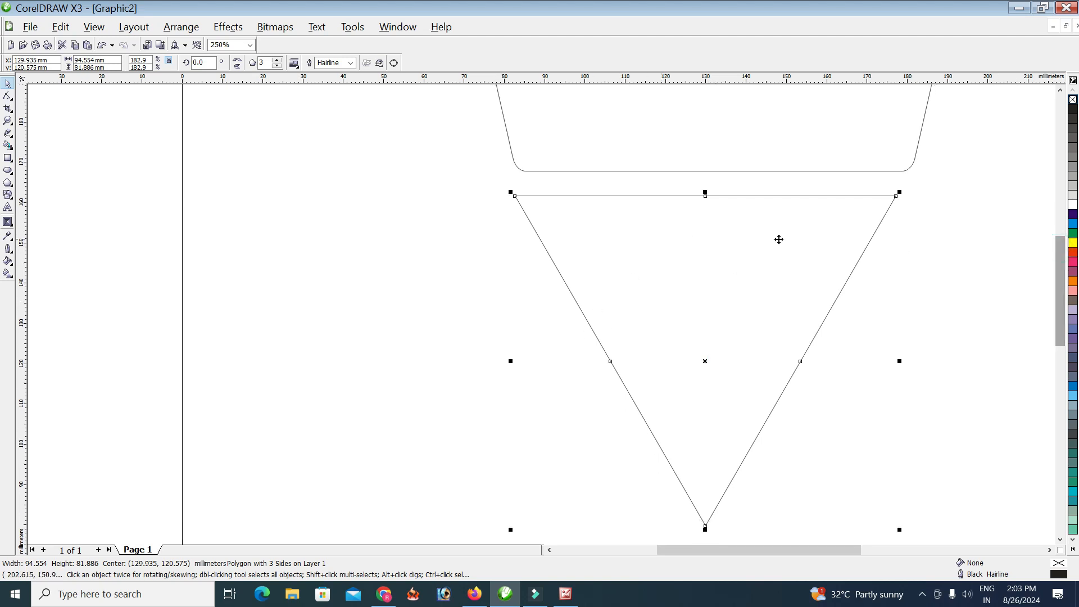
Step: Apply a Fillet with a 3.0 mm radius to the triangle's corners
{"action": "left_click", "coordinate": [397, 27]}
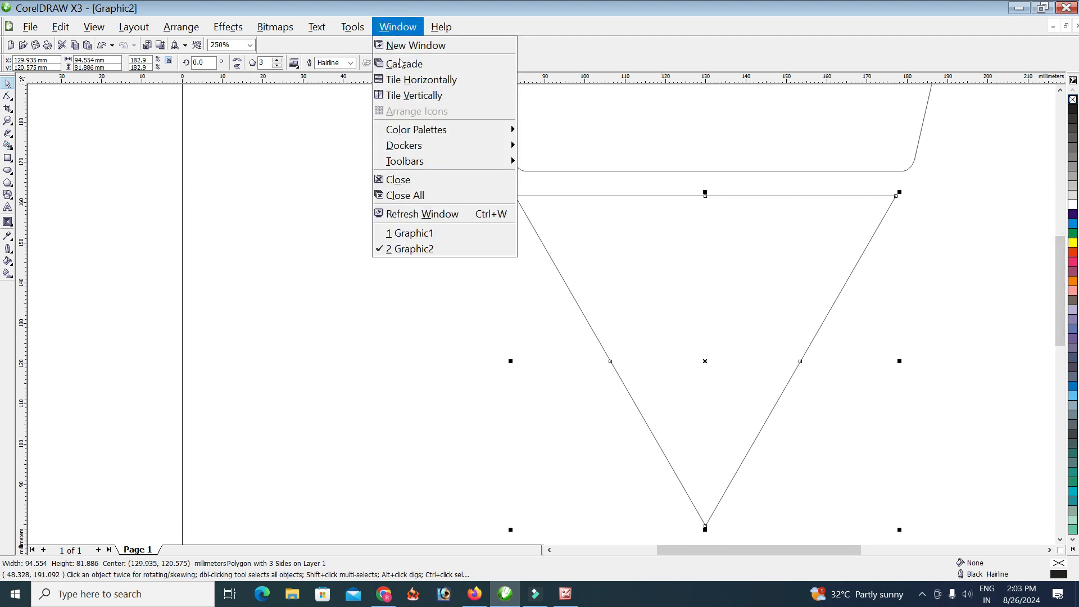
{"action": "mouse_move", "coordinate": [431, 144]}
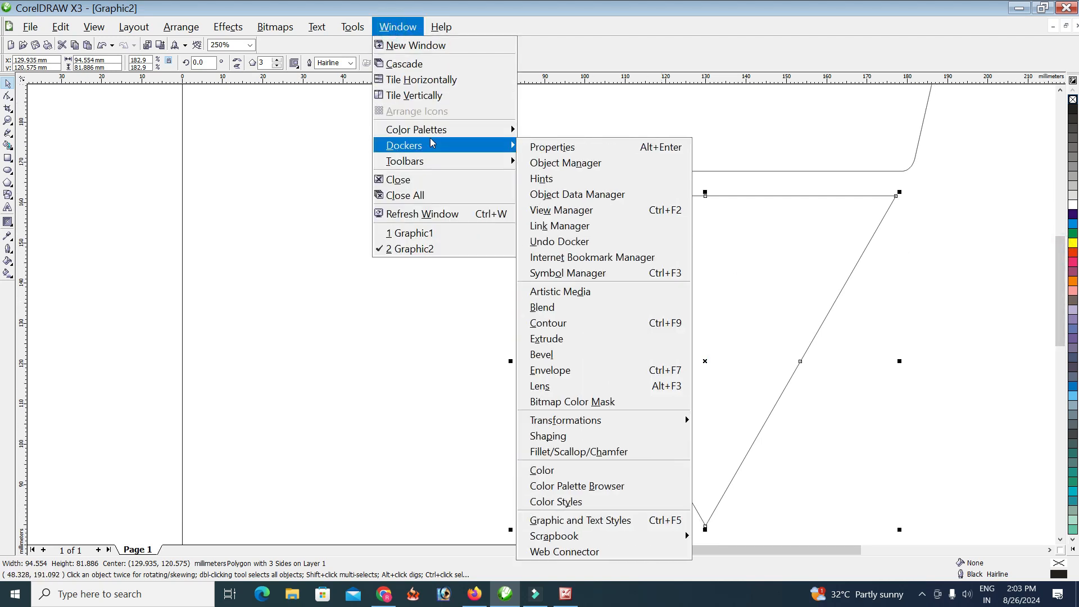
{"action": "left_click", "coordinate": [592, 459]}
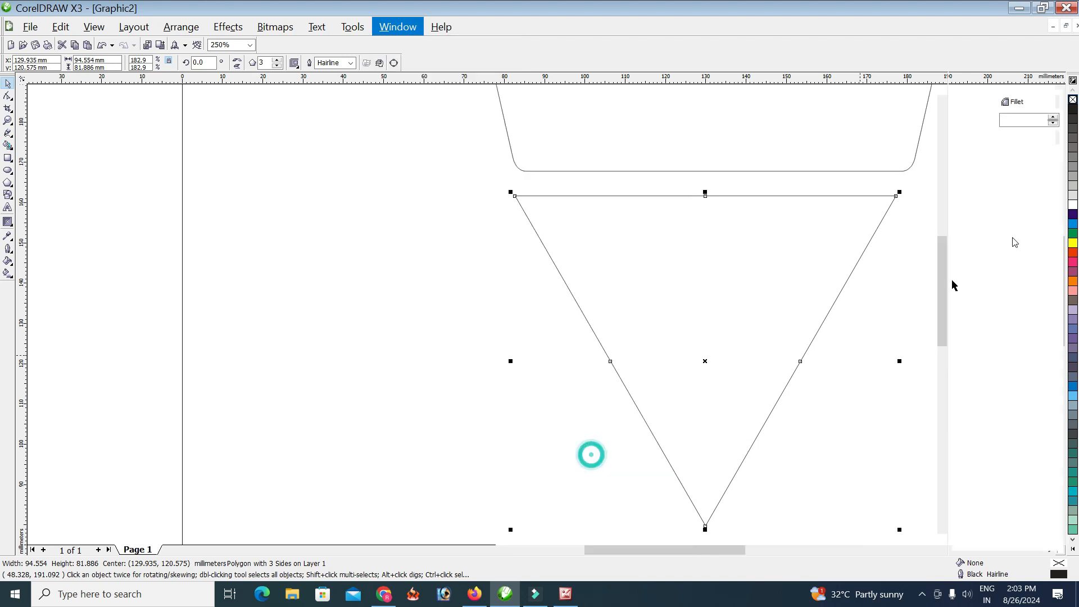
{"action": "left_click_drag", "start_coordinate": [1002, 118], "coordinate": [1019, 122]}
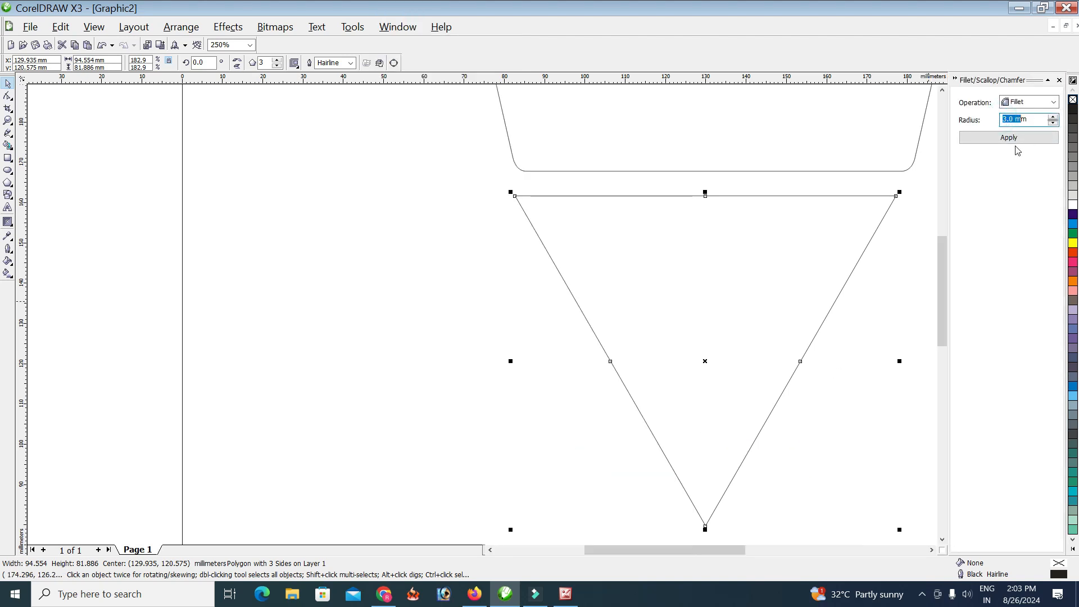
{"action": "left_click", "coordinate": [1011, 138]}
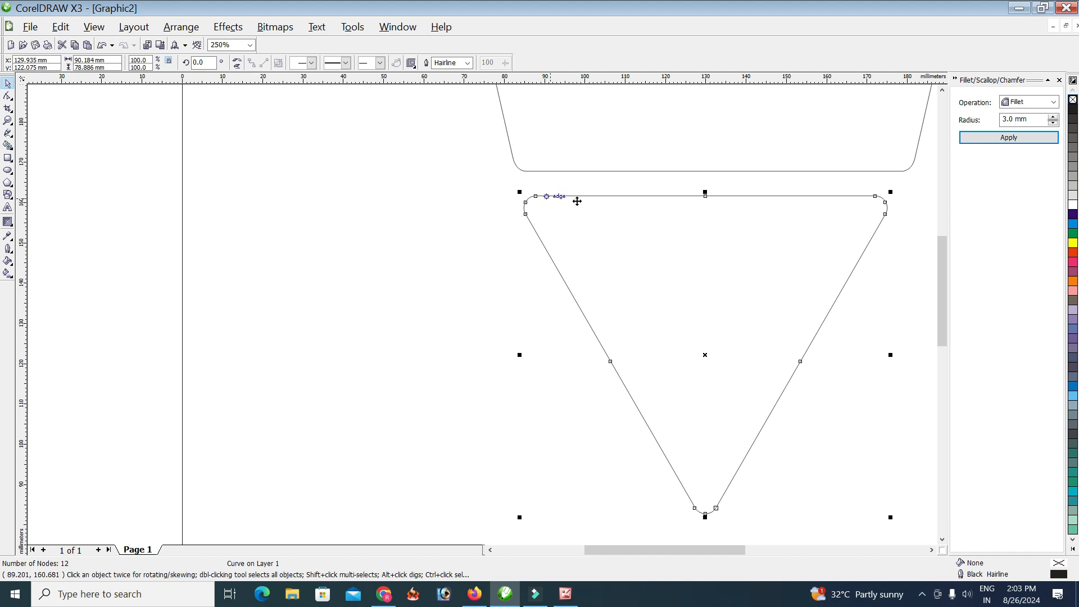
Step: Move the filleted triangle about 44 mm to the left and inspect its rounded corner
{"action": "left_click", "coordinate": [917, 284]}
{"action": "left_click_drag", "start_coordinate": [725, 258], "coordinate": [547, 262]}
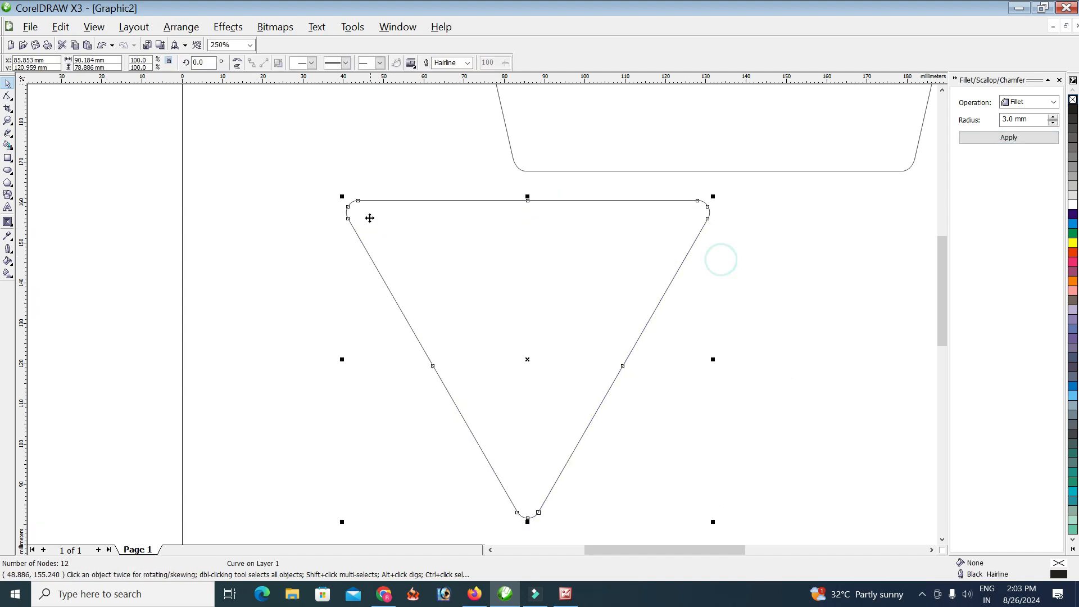
{"action": "scroll", "coordinate": [326, 249], "scroll_direction": "up", "scroll_amount": 1}
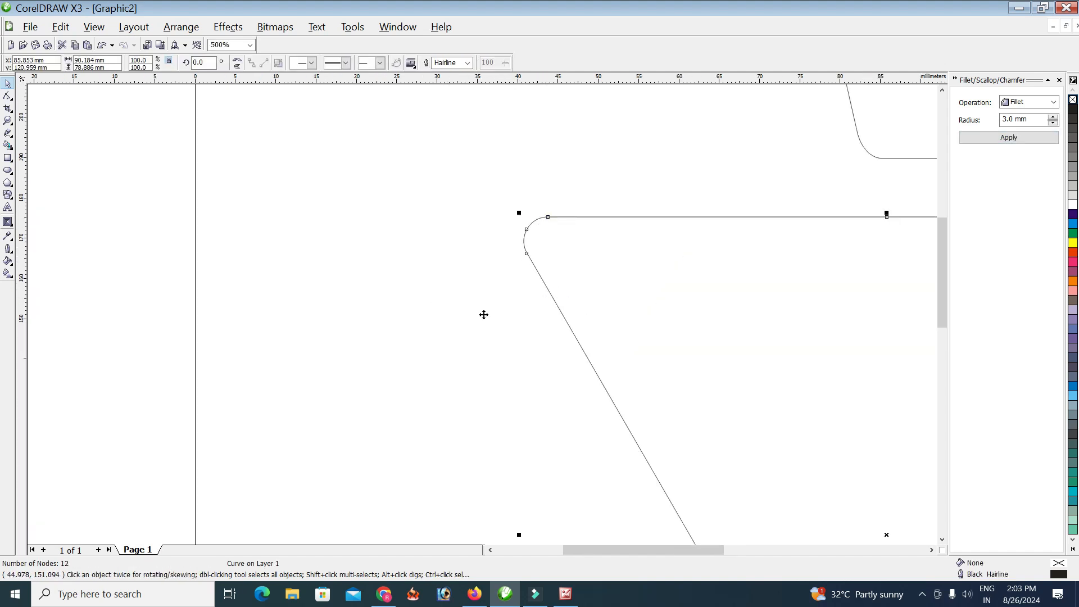
{"action": "scroll", "coordinate": [467, 318], "scroll_direction": "down", "scroll_amount": 2}
Step: Align the triangle and the trapezoid with each other on both their horizontal and vertical centres
{"action": "left_click", "coordinate": [744, 369]}
{"action": "left_click_drag", "start_coordinate": [801, 162], "coordinate": [441, 489]}
{"action": "key", "text": "c"}
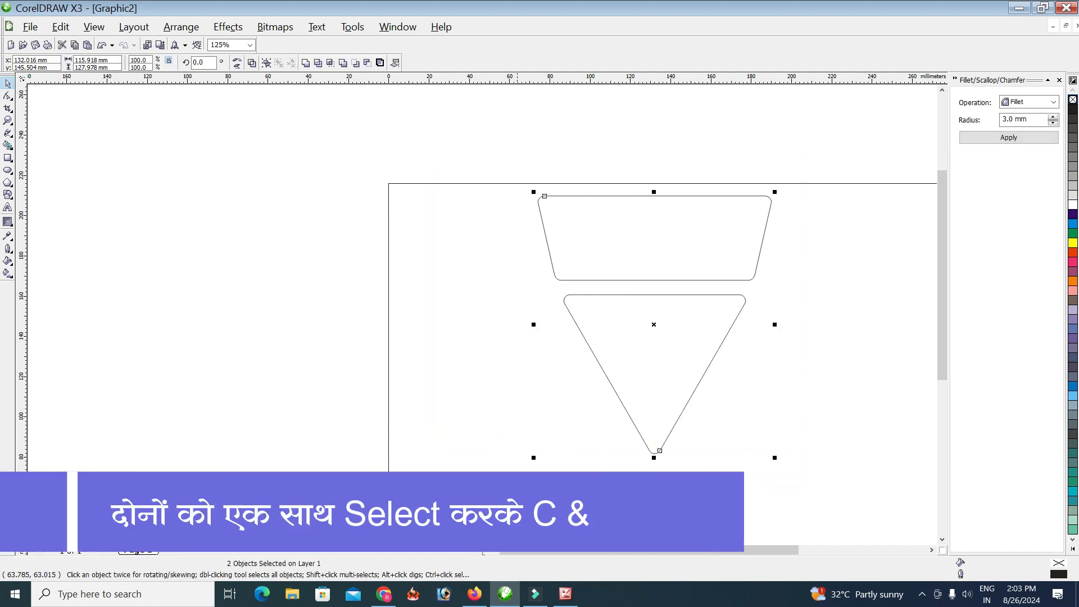
{"action": "key", "text": "e"}
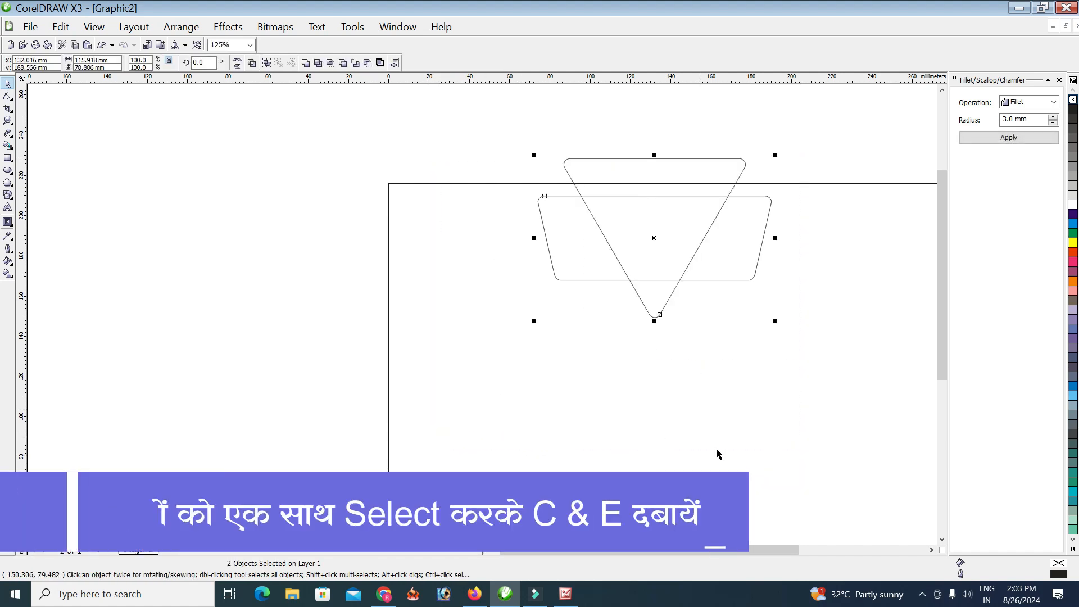
{"action": "left_click", "coordinate": [680, 390]}
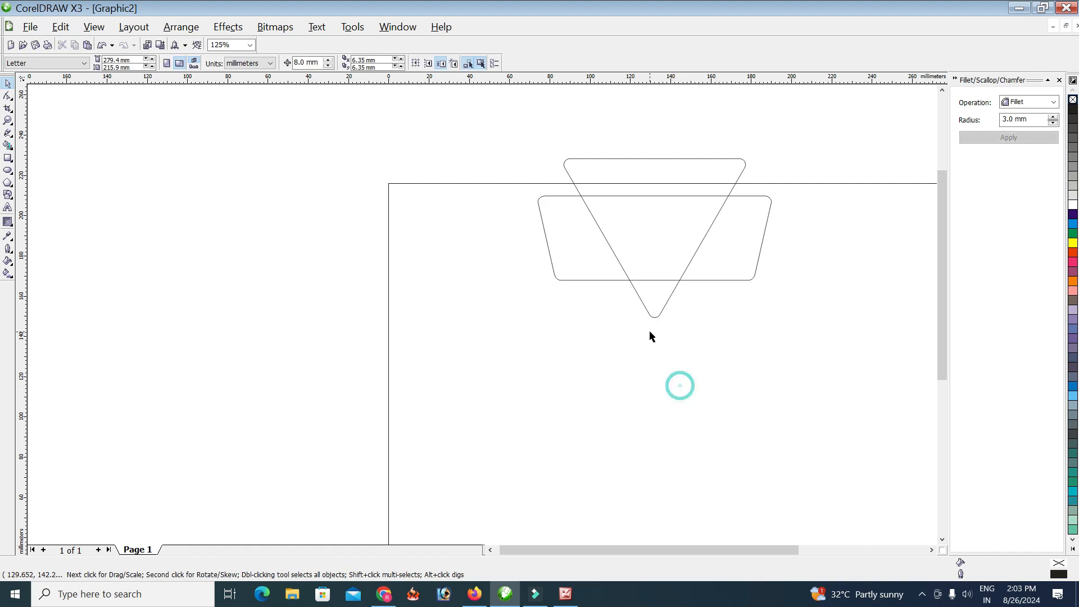
Step: Move the triangle and trapezoid together down about 39 mm so both lie fully on the page
{"action": "left_click_drag", "start_coordinate": [514, 146], "coordinate": [860, 386]}
{"action": "left_click_drag", "start_coordinate": [644, 222], "coordinate": [643, 302]}
{"action": "left_click", "coordinate": [824, 275]}
{"action": "scroll", "coordinate": [645, 353], "scroll_direction": "up", "scroll_amount": 1}
{"action": "scroll", "coordinate": [593, 291], "scroll_direction": "down", "scroll_amount": 1}
{"action": "scroll", "coordinate": [432, 318], "scroll_direction": "up", "scroll_amount": 1}
Step: Fill the trapezoid with Cyan and place a copy of it about 12 mm straight below the original
{"action": "left_click", "coordinate": [622, 264]}
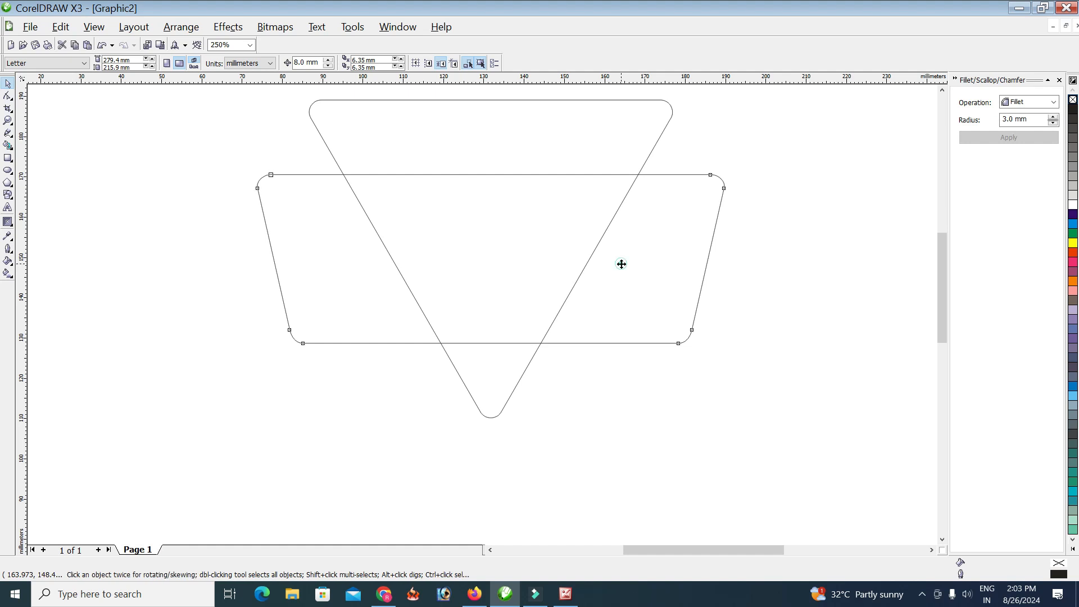
{"action": "left_click", "coordinate": [1072, 224]}
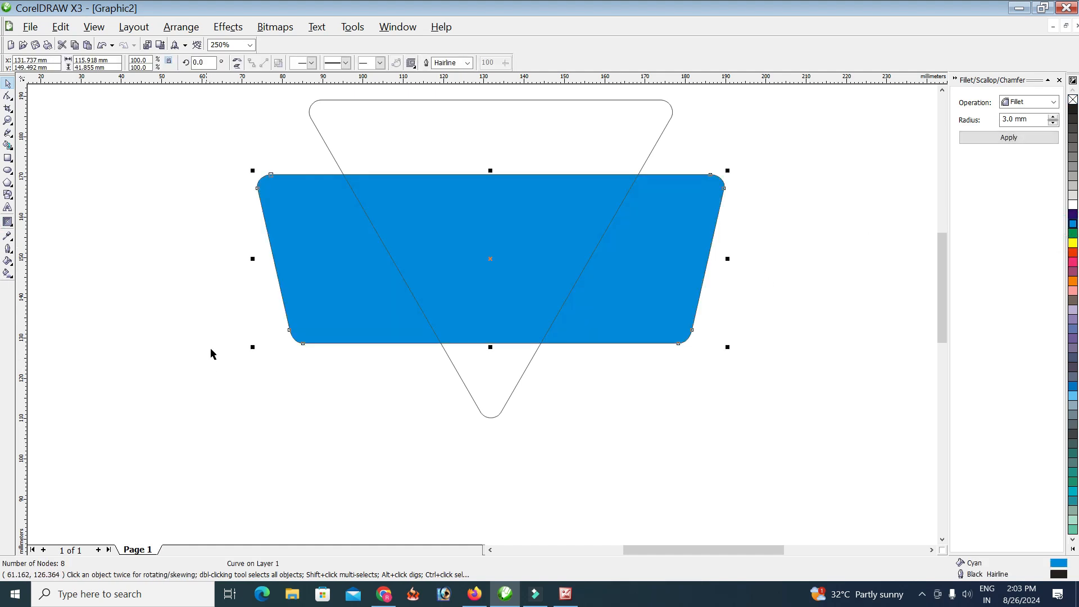
{"action": "left_click_drag", "start_coordinate": [665, 236], "coordinate": [674, 289]}
{"action": "right_click", "coordinate": [674, 288]}
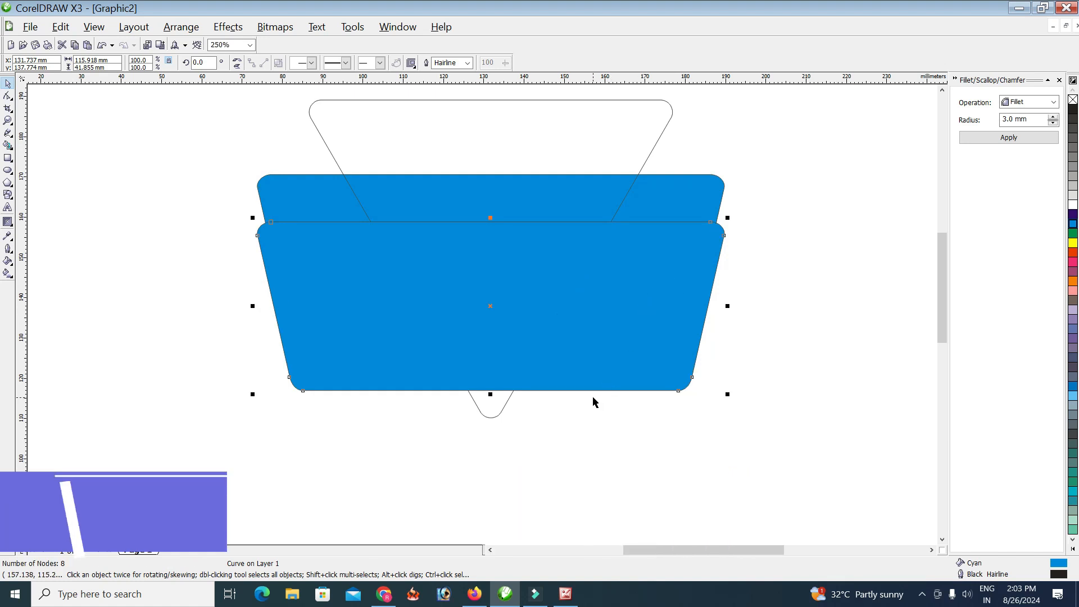
Step: Stretch the front trapezoid copy downward to a height of about 48.7 mm so it covers the triangle's tip
{"action": "left_click_drag", "start_coordinate": [492, 395], "coordinate": [492, 421]}
{"action": "left_click", "coordinate": [499, 497]}
{"action": "left_click_drag", "start_coordinate": [523, 360], "coordinate": [634, 414]}
{"action": "key", "text": "Escape"}
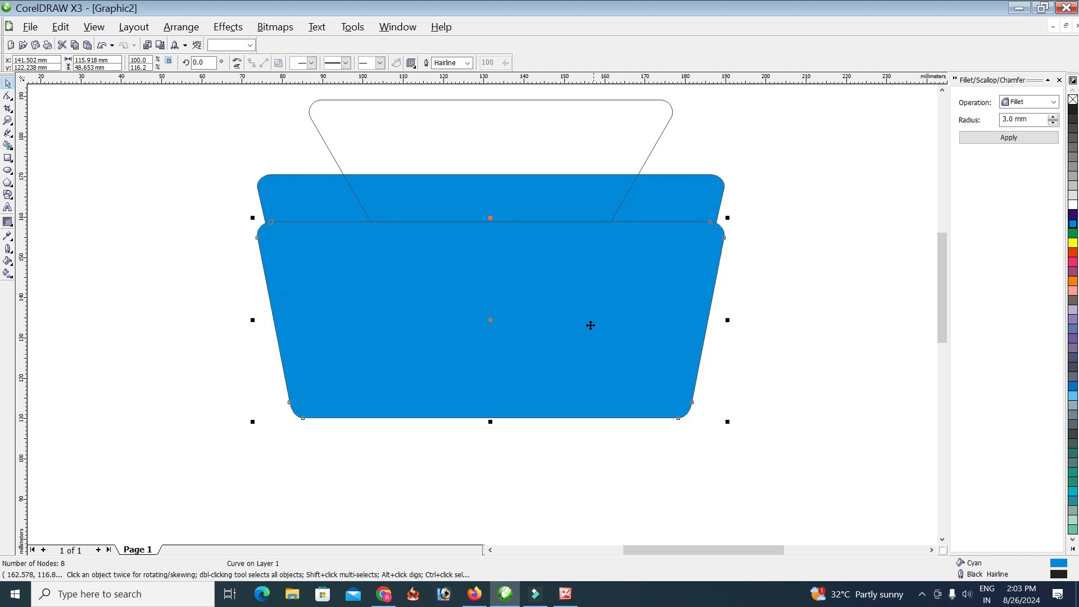
Step: Fill the triangle between the two blue trapezoids with Deep Yellow
{"action": "left_click", "coordinate": [586, 140]}
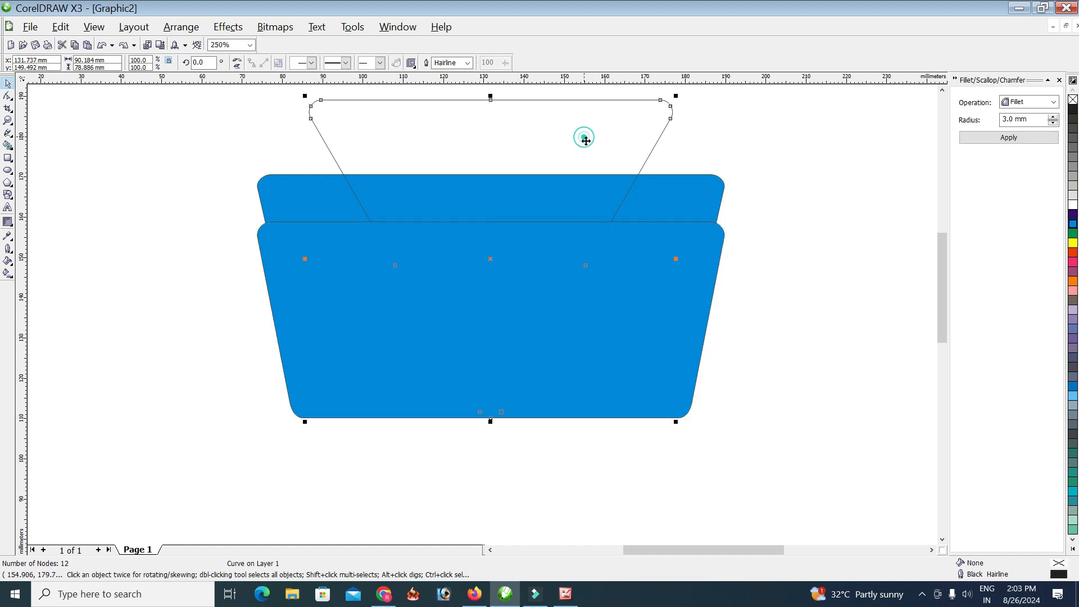
{"action": "left_click", "coordinate": [1073, 549]}
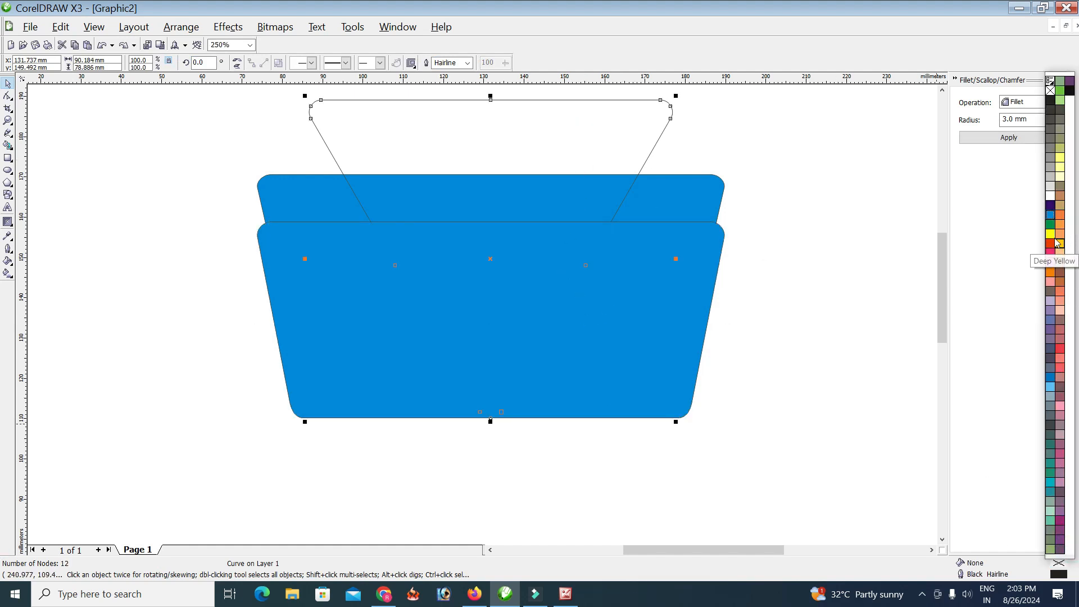
{"action": "left_click", "coordinate": [1060, 244]}
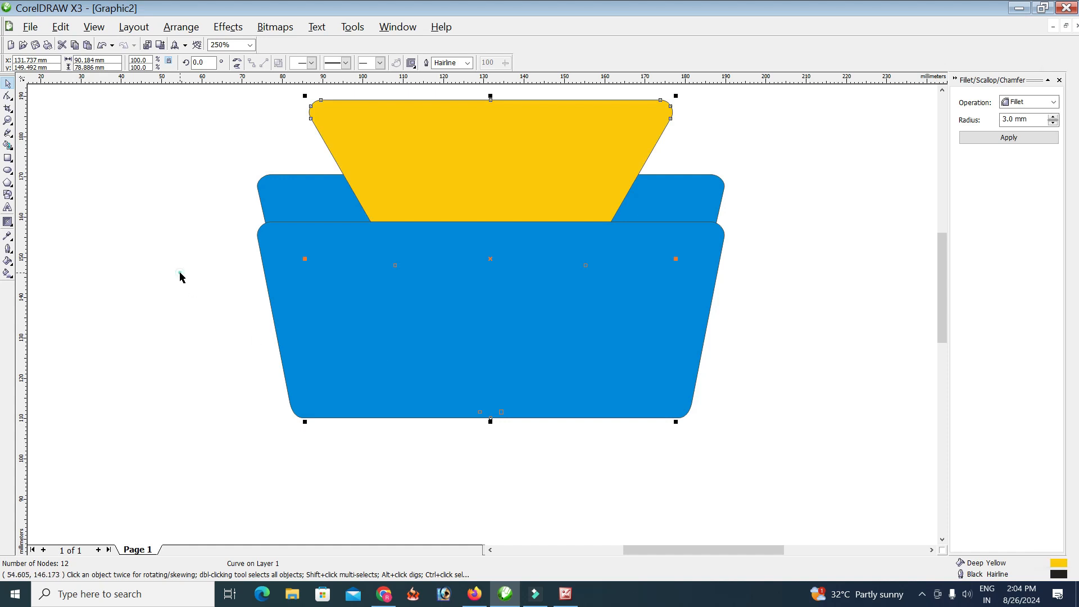
{"action": "scroll", "coordinate": [502, 315], "scroll_direction": "down", "scroll_amount": 2}
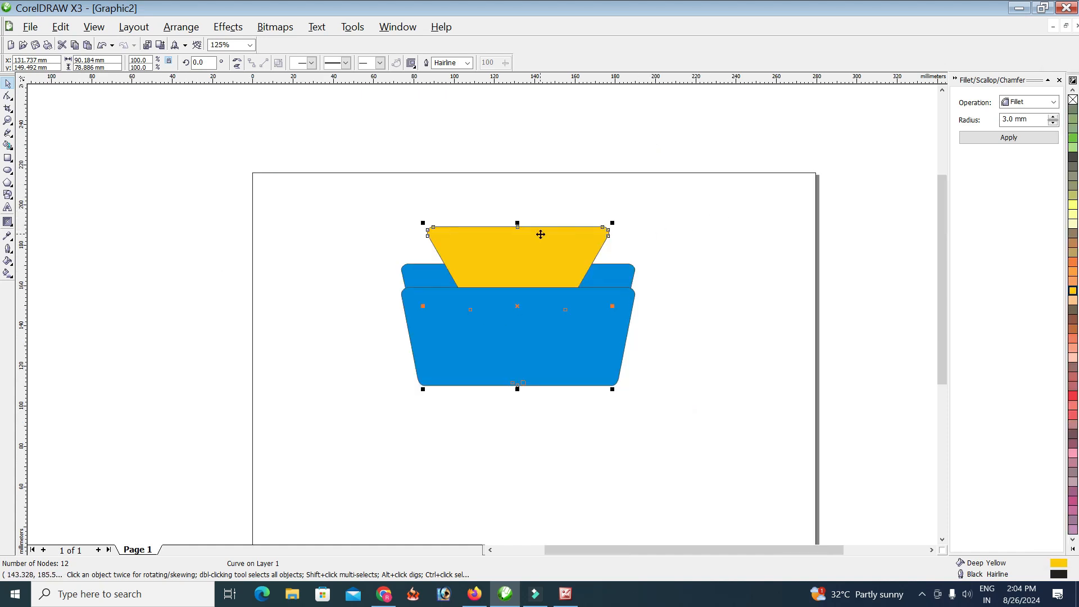
Step: Duplicate the yellow triangle in place, directly on top of the original
{"action": "key", "text": "KP_Add"}
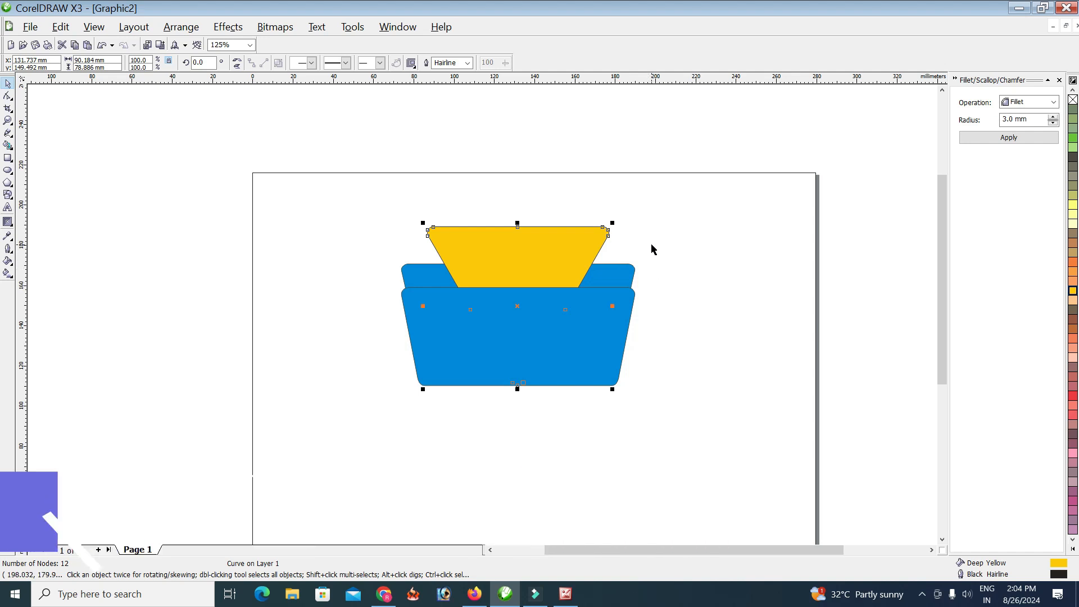
{"action": "left_click", "coordinate": [612, 190]}
{"action": "left_click_drag", "start_coordinate": [553, 254], "coordinate": [609, 243]}
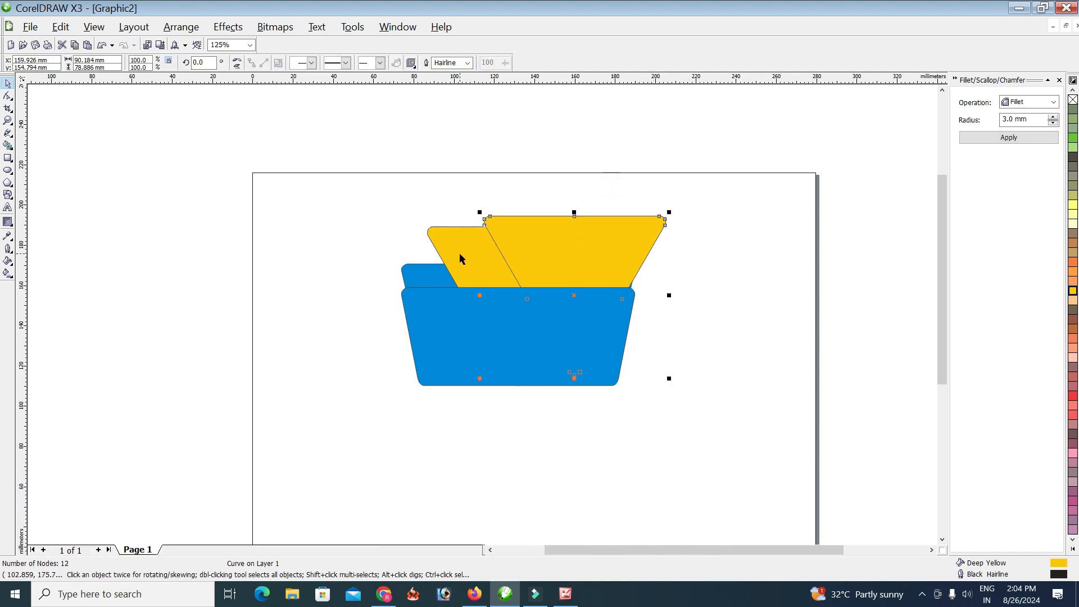
{"action": "key", "text": "ctrl+z"}
Step: Subtract the front blue trapezoid from the triangle copy with Back Minus Front, leaving only the part above the trapezoid's upper edge
{"action": "scroll", "coordinate": [510, 245], "scroll_direction": "up", "scroll_amount": 2}
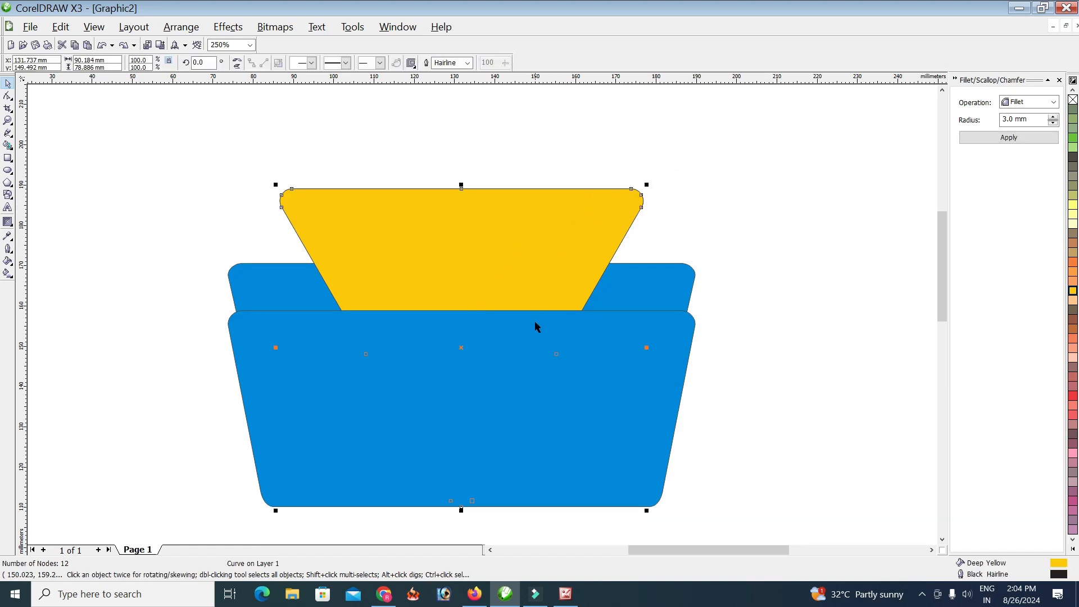
{"action": "left_click", "coordinate": [542, 366], "text": "shift"}
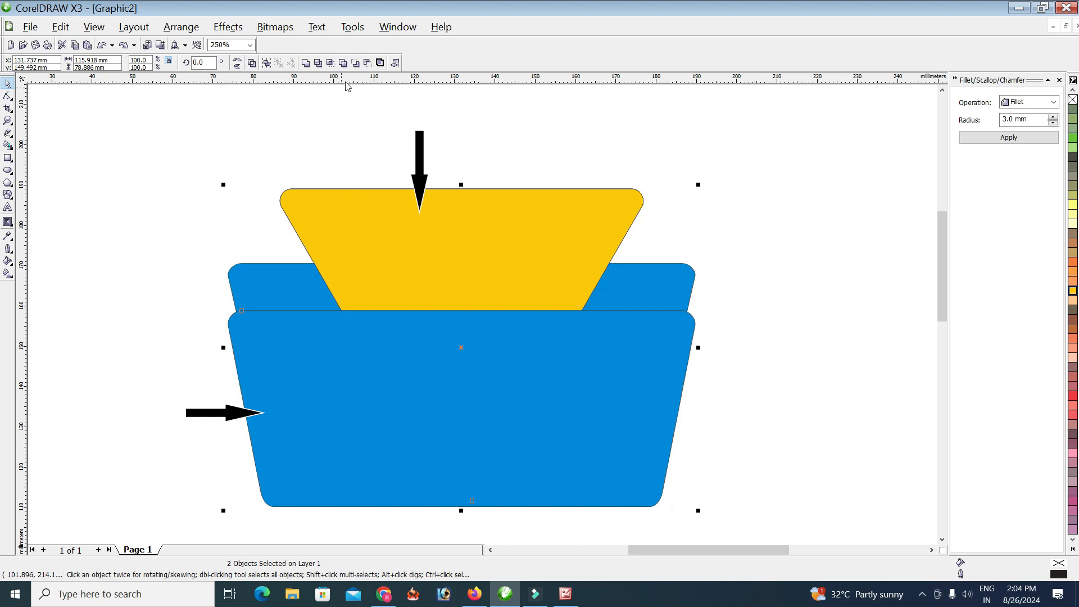
{"action": "left_click", "coordinate": [300, 365]}
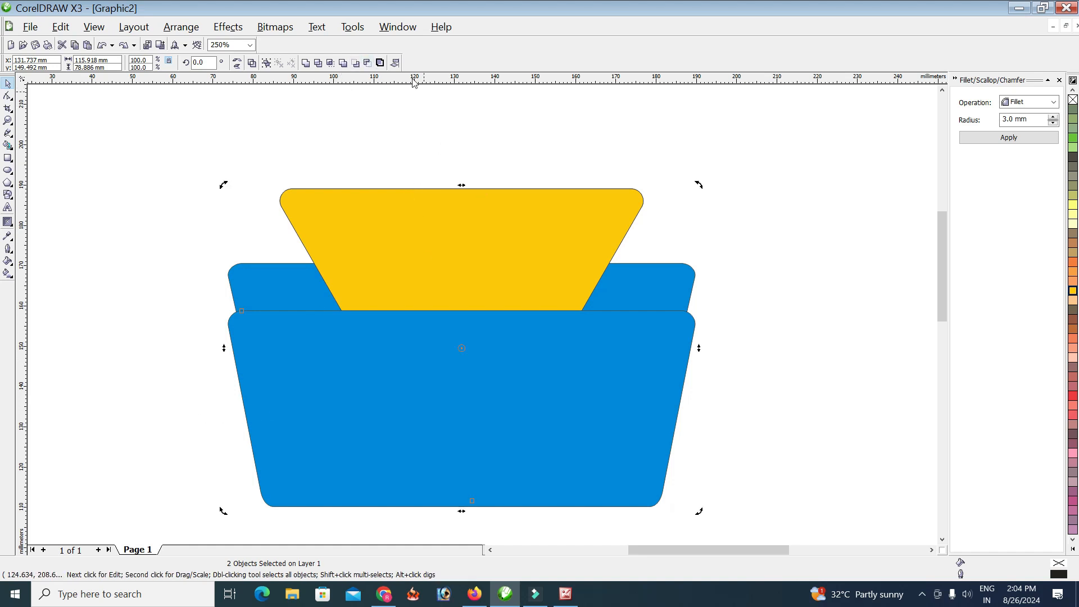
{"action": "left_click", "coordinate": [367, 63]}
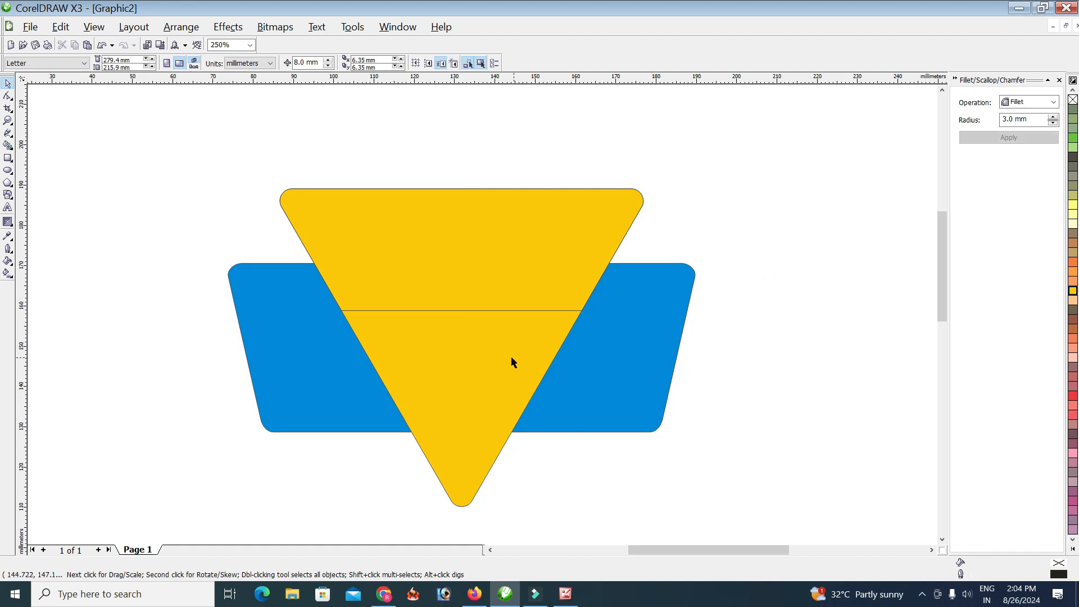
{"action": "left_click_drag", "start_coordinate": [511, 357], "coordinate": [601, 394]}
{"action": "key", "text": "ctrl+z"}
{"action": "left_click_drag", "start_coordinate": [371, 284], "coordinate": [323, 239]}
{"action": "key", "text": "ctrl+z"}
{"action": "left_click", "coordinate": [742, 347]}
Step: Send the full yellow triangle to the back, behind the blue trapezoid
{"action": "left_click", "coordinate": [463, 382]}
{"action": "mouse_move", "coordinate": [455, 392]}
{"action": "left_mouse_down"}
{"action": "mouse_move", "coordinate": [524, 391]}
{"action": "mouse_move", "coordinate": [433, 395]}
{"action": "mouse_move", "coordinate": [444, 397]}
{"action": "left_mouse_up"}
{"action": "key", "text": "ctrl+z"}
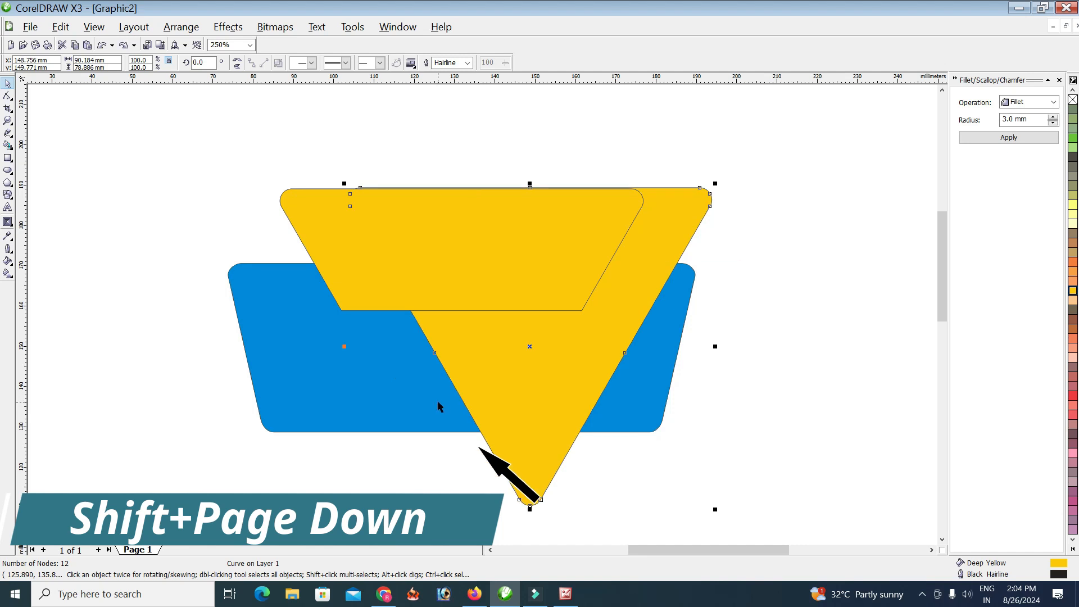
{"action": "key", "text": "ctrl+z"}
{"action": "key", "text": "shift+Page_Down"}
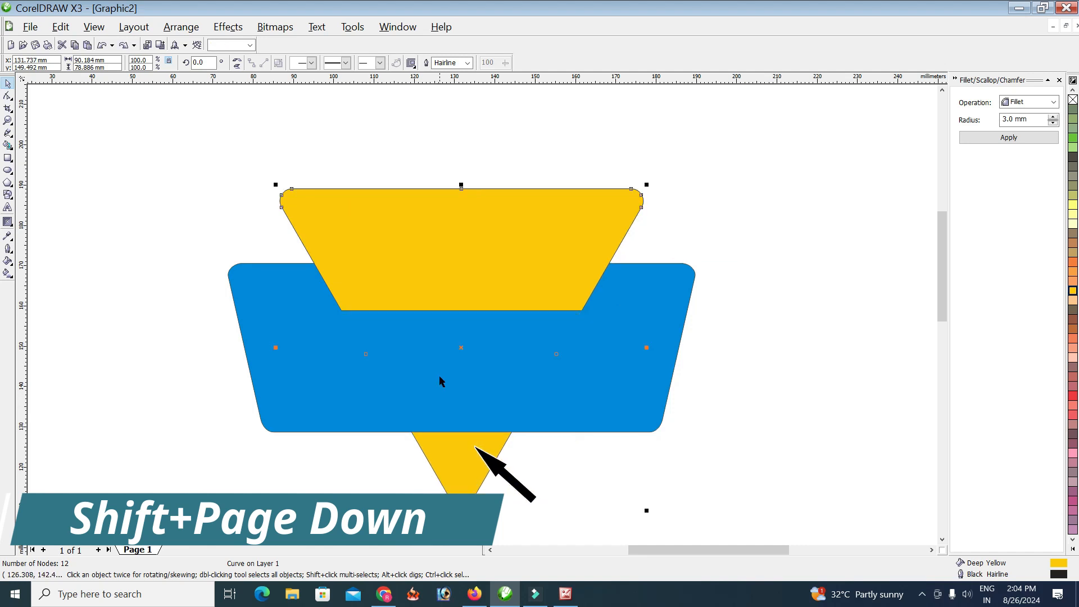
{"action": "left_click", "coordinate": [561, 480]}
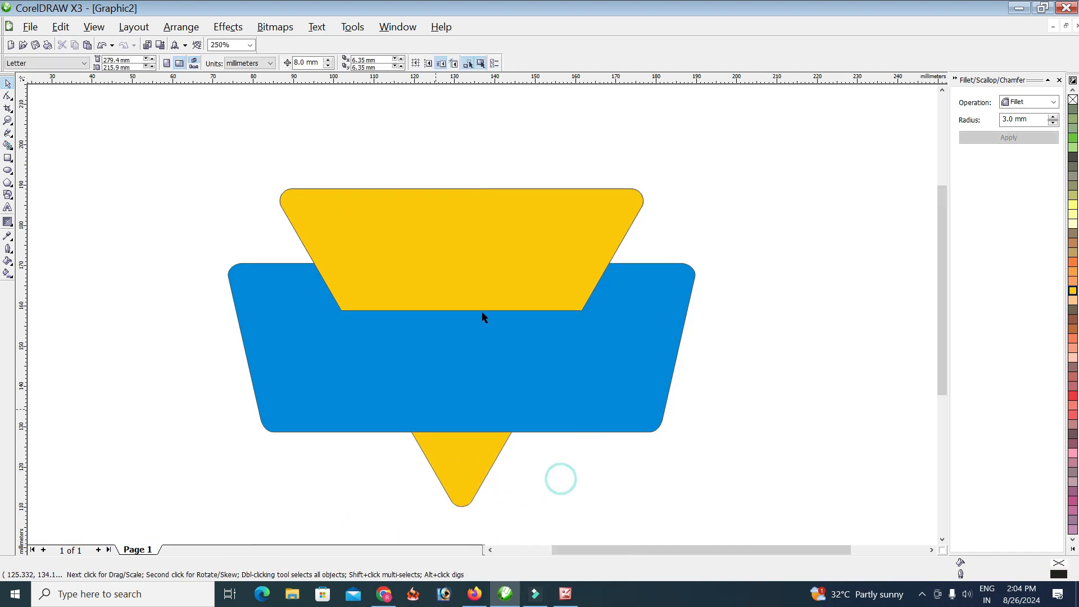
Step: Remove the outline from the two yellow shapes and the blue trapezoid
{"action": "scroll", "coordinate": [528, 218], "scroll_direction": "down", "scroll_amount": 1}
{"action": "scroll", "coordinate": [482, 318], "scroll_direction": "up", "scroll_amount": 1}
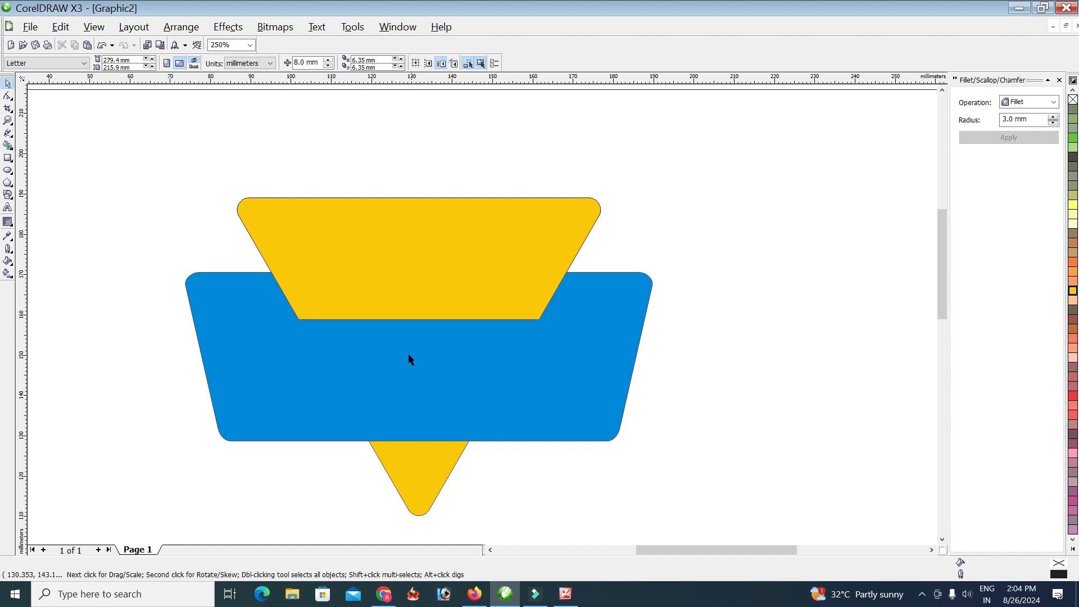
{"action": "left_click_drag", "start_coordinate": [147, 172], "coordinate": [684, 526]}
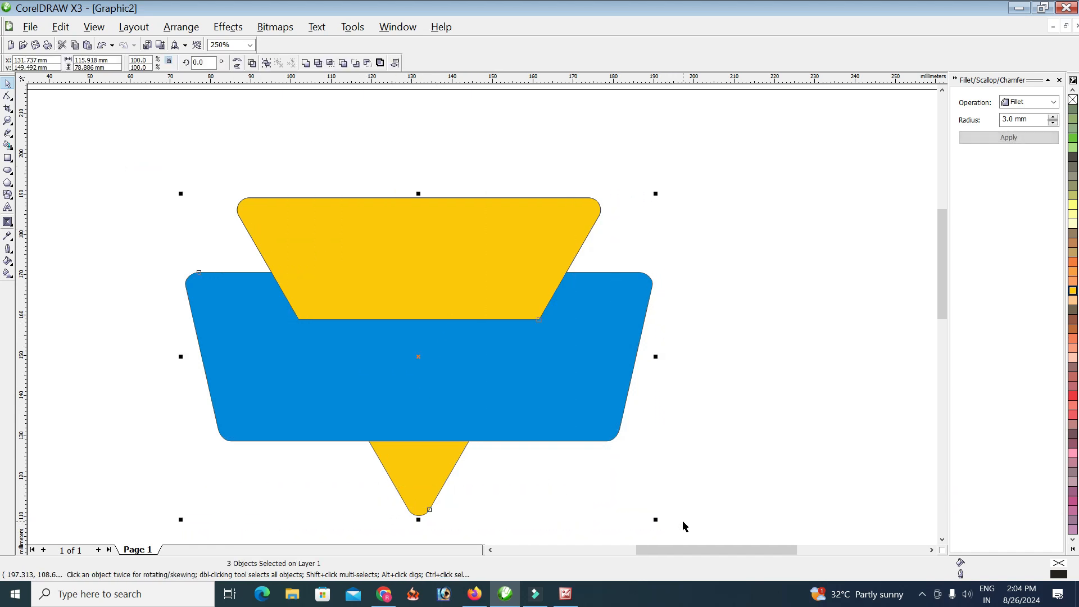
{"action": "right_click", "coordinate": [1073, 101]}
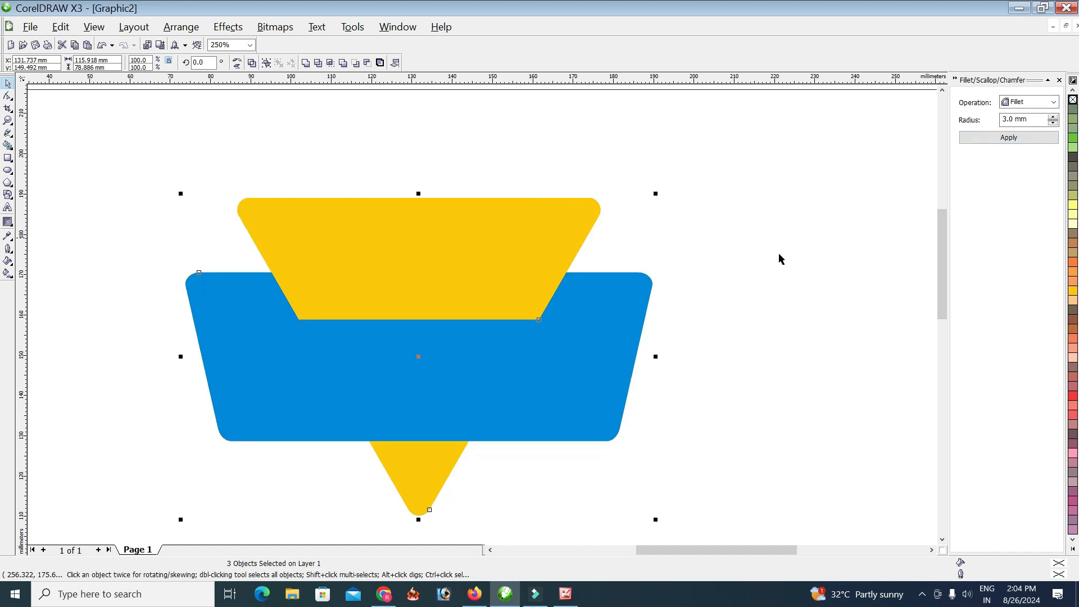
{"action": "left_click", "coordinate": [62, 386]}
Step: Apply a linear fountain fill to the upper yellow piece, running straight down from near its upper edge to its lower edge
{"action": "scroll", "coordinate": [472, 326], "scroll_direction": "up", "scroll_amount": 1}
{"action": "scroll", "coordinate": [464, 332], "scroll_direction": "down", "scroll_amount": 1}
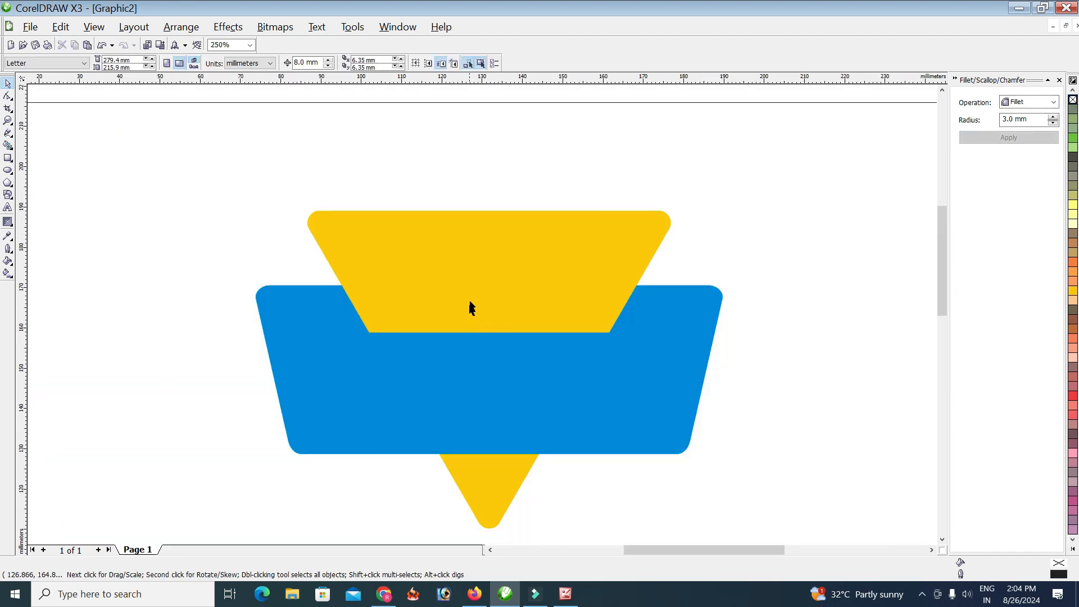
{"action": "left_click", "coordinate": [471, 303]}
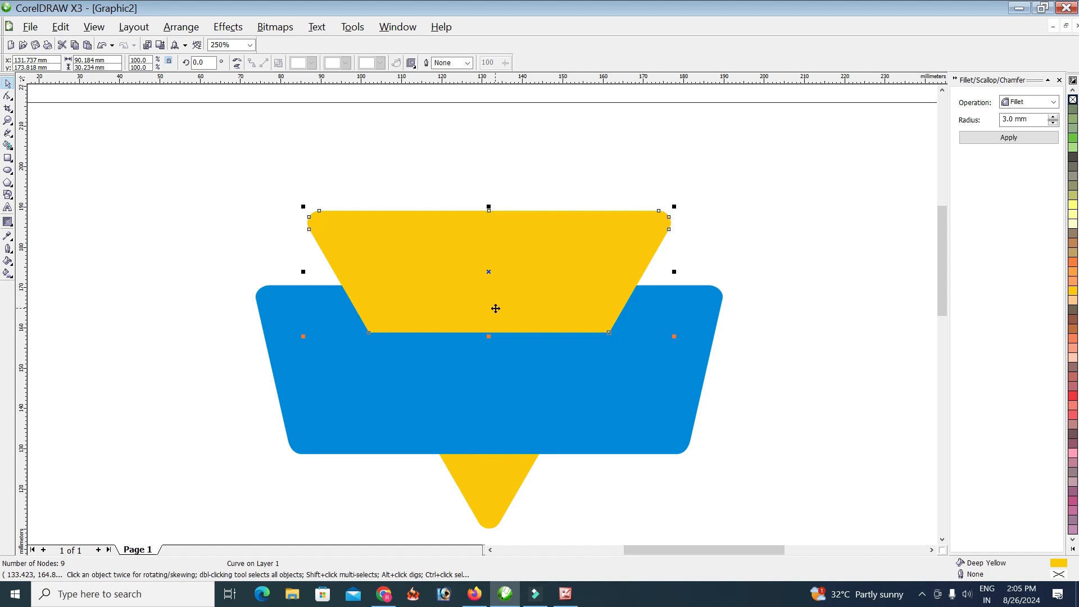
{"action": "left_click", "coordinate": [8, 275]}
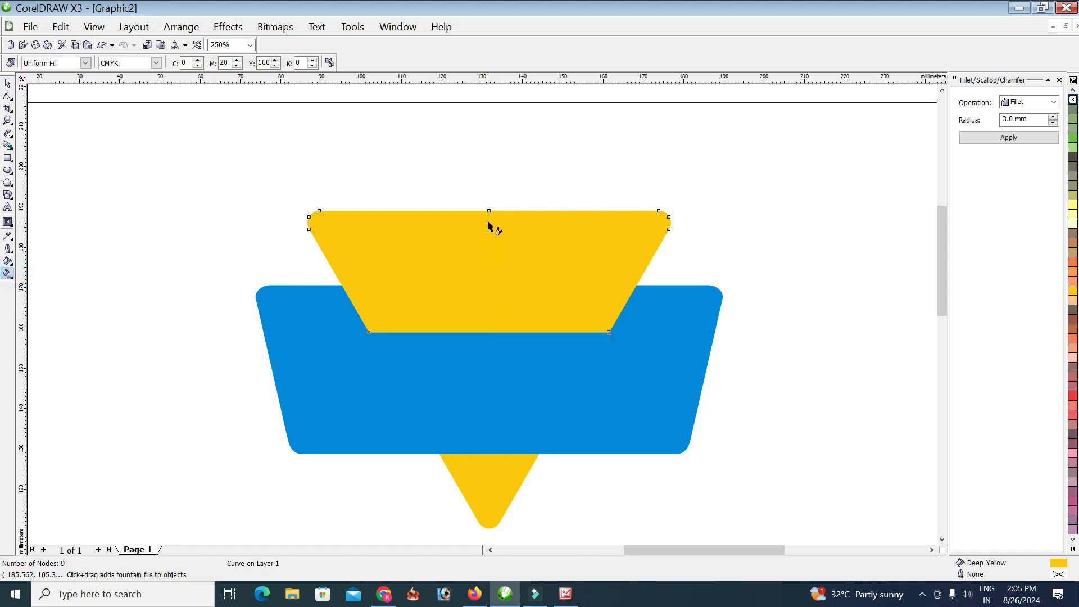
{"action": "left_click_drag", "start_coordinate": [488, 223], "coordinate": [489, 332]}
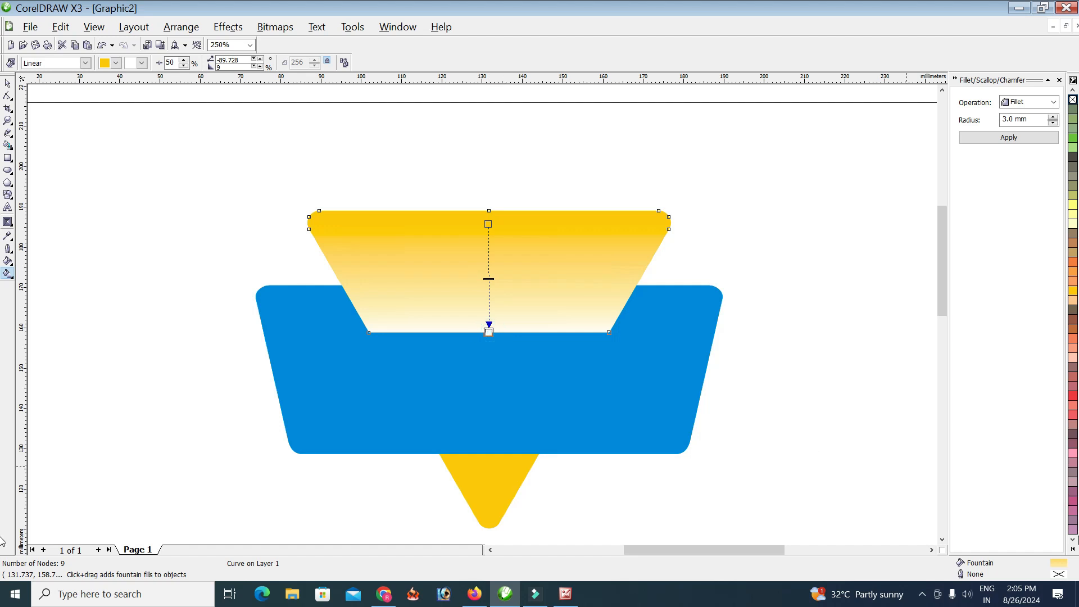
Step: Set the end color of the upper piece's fountain fill to Yellow
{"action": "left_click", "coordinate": [1074, 549]}
{"action": "left_click", "coordinate": [1049, 246]}
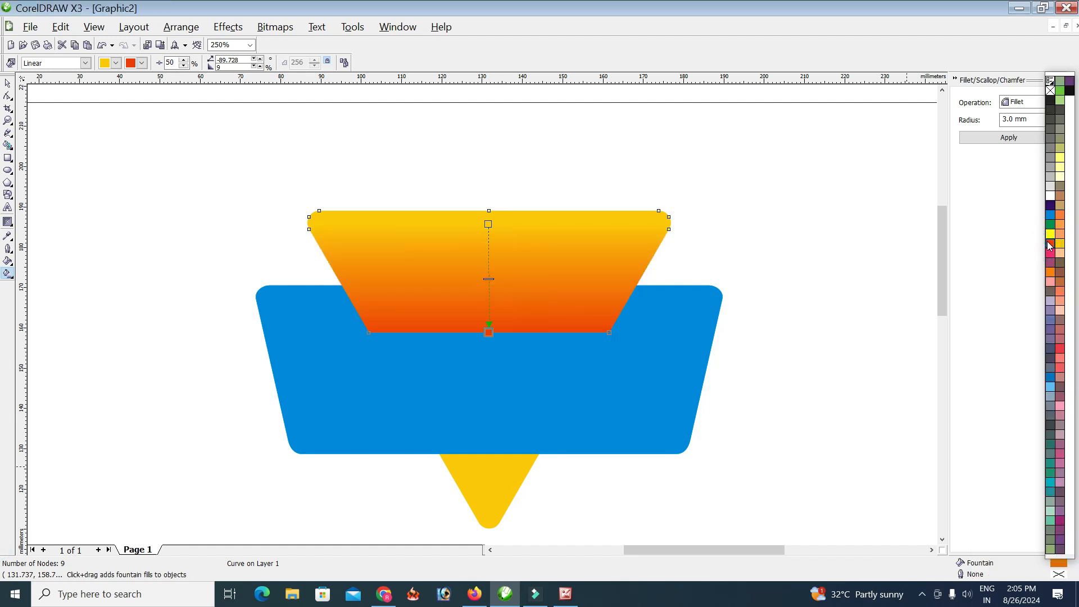
{"action": "left_click", "coordinate": [1050, 253]}
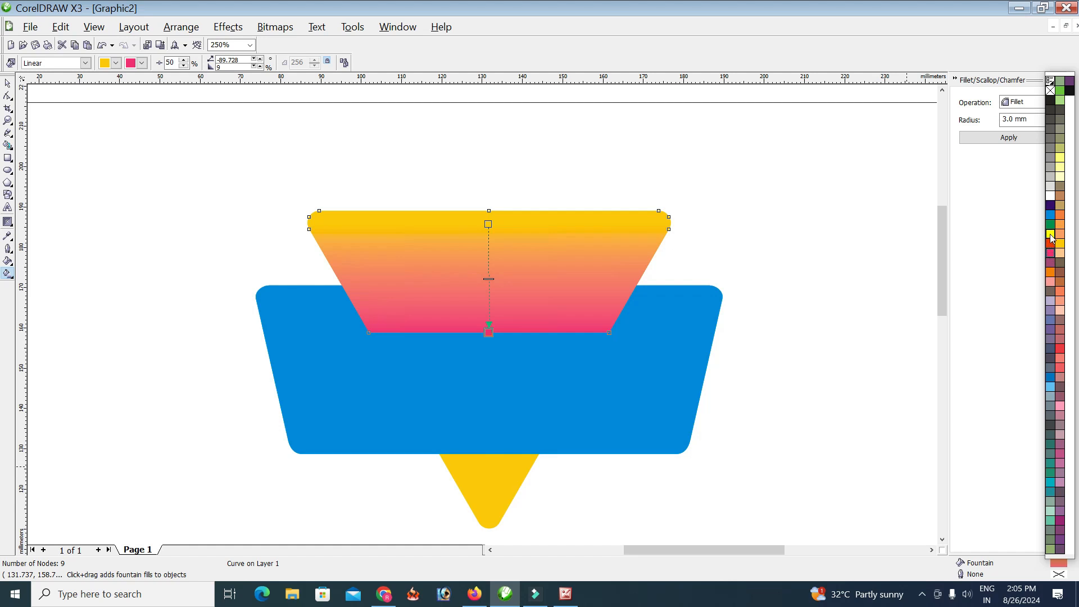
{"action": "left_click", "coordinate": [1051, 234]}
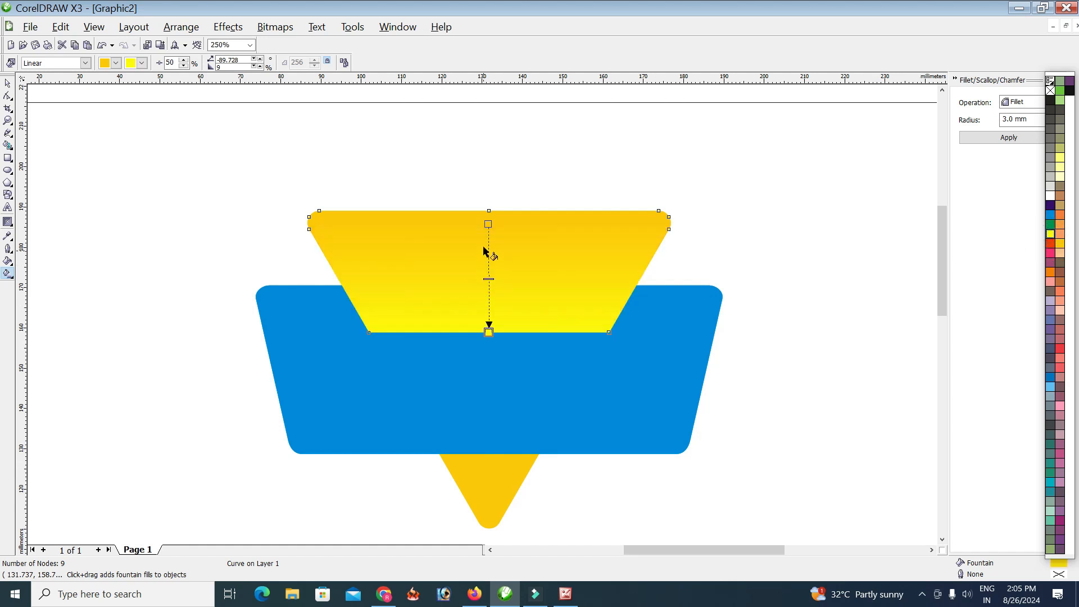
Step: Shift the midpoint of the upper piece's vertical fountain fill upward, above the middle, so Yellow covers more of the shape
{"action": "left_click", "coordinate": [492, 280]}
{"action": "left_click_drag", "start_coordinate": [488, 272], "coordinate": [485, 280]}
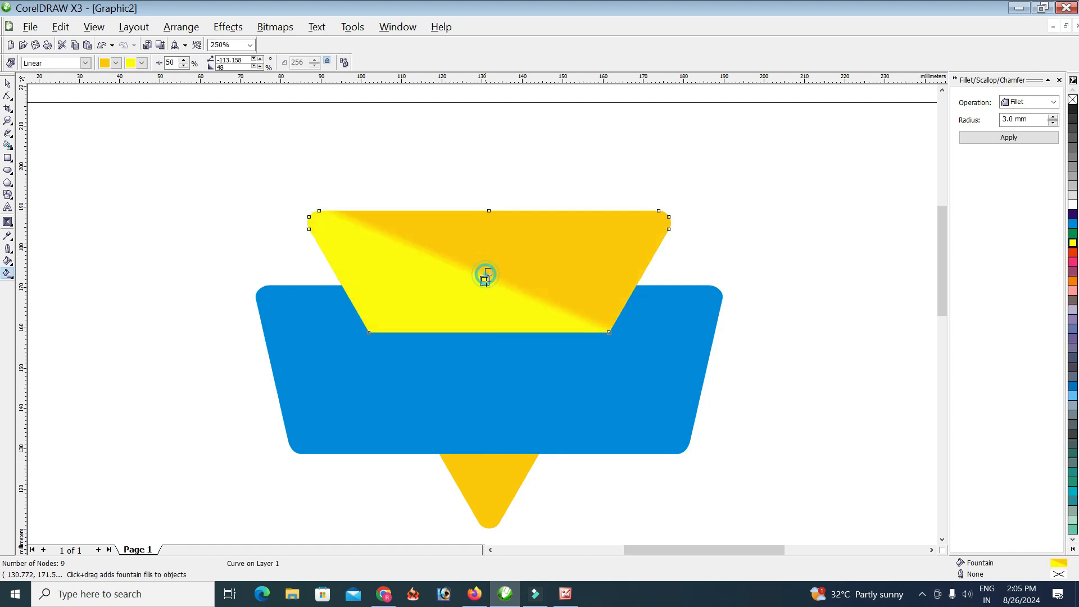
{"action": "left_click_drag", "start_coordinate": [489, 224], "coordinate": [488, 332]}
{"action": "left_click", "coordinate": [488, 279]}
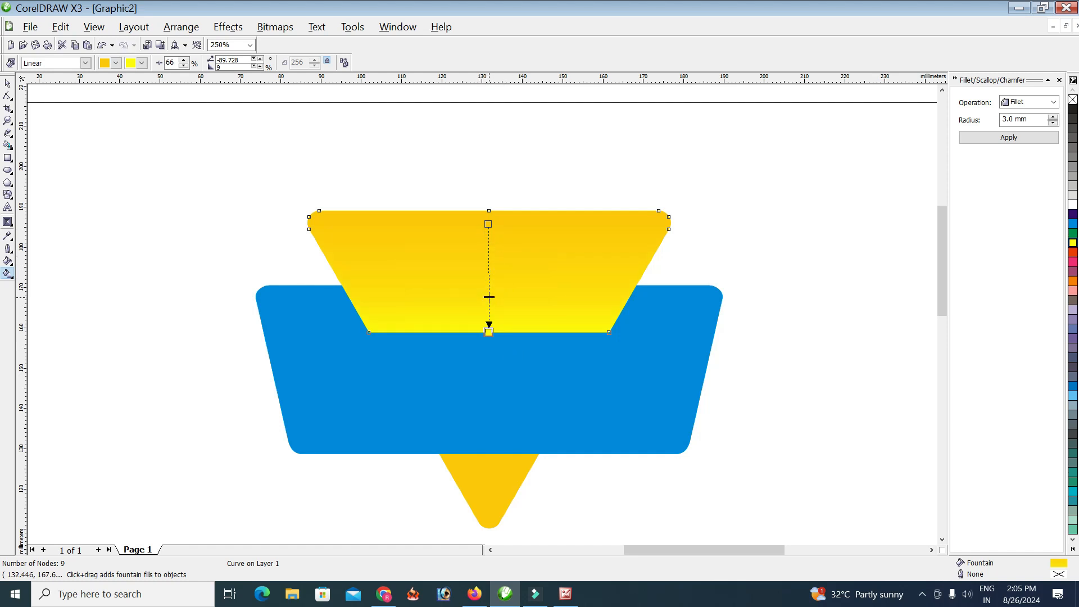
{"action": "left_click_drag", "start_coordinate": [489, 297], "coordinate": [489, 262]}
{"action": "left_click", "coordinate": [7, 83]}
{"action": "left_click", "coordinate": [46, 152]}
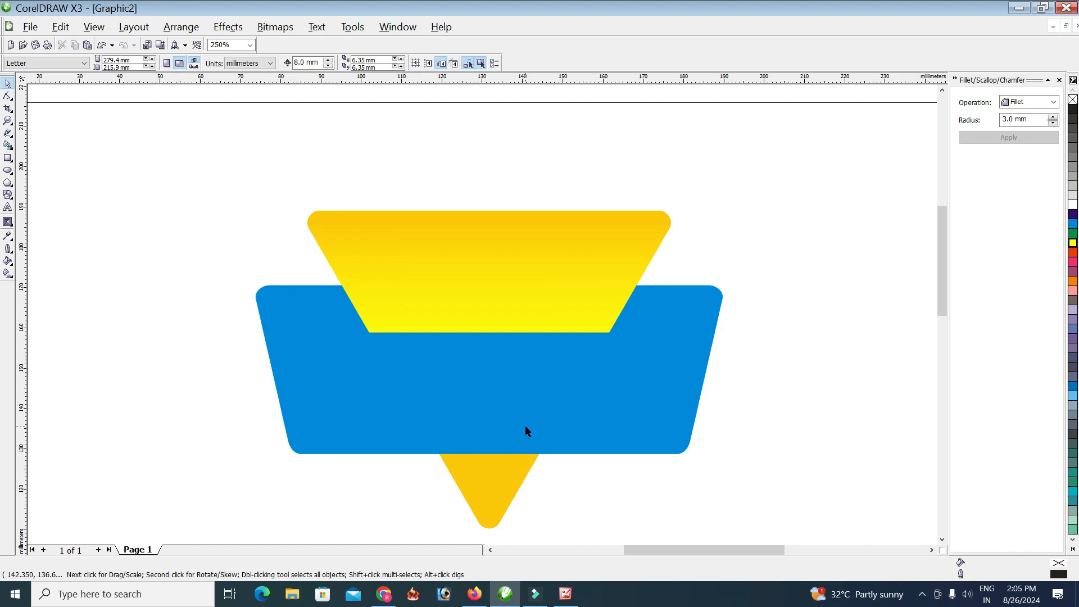
Step: Fill the blue trapezoid with Red
{"action": "key", "text": "F3"}
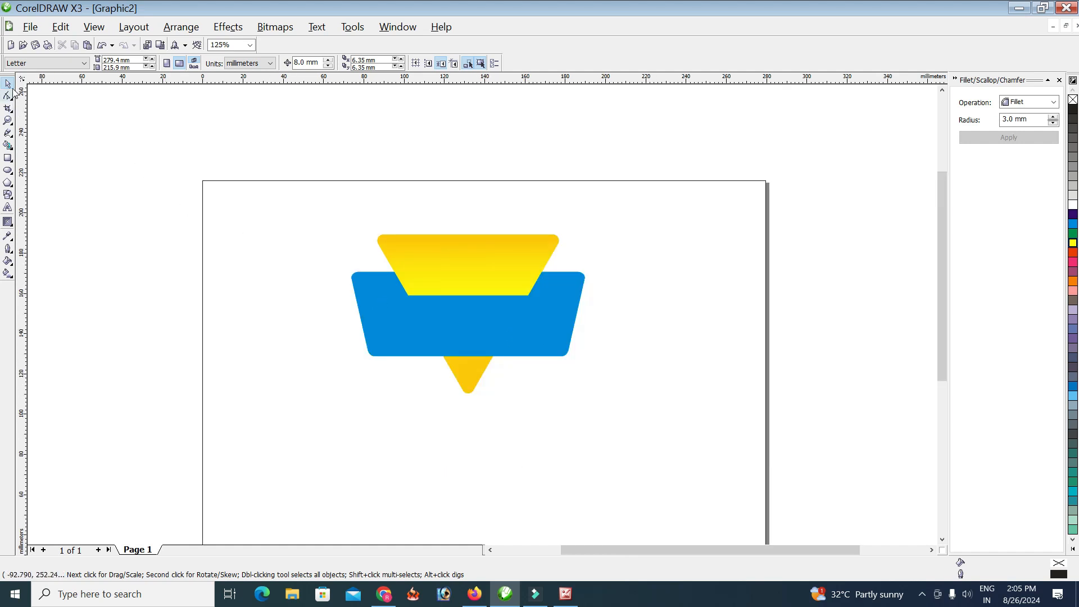
{"action": "left_click", "coordinate": [327, 242]}
{"action": "scroll", "coordinate": [521, 335], "scroll_direction": "up", "scroll_amount": 1}
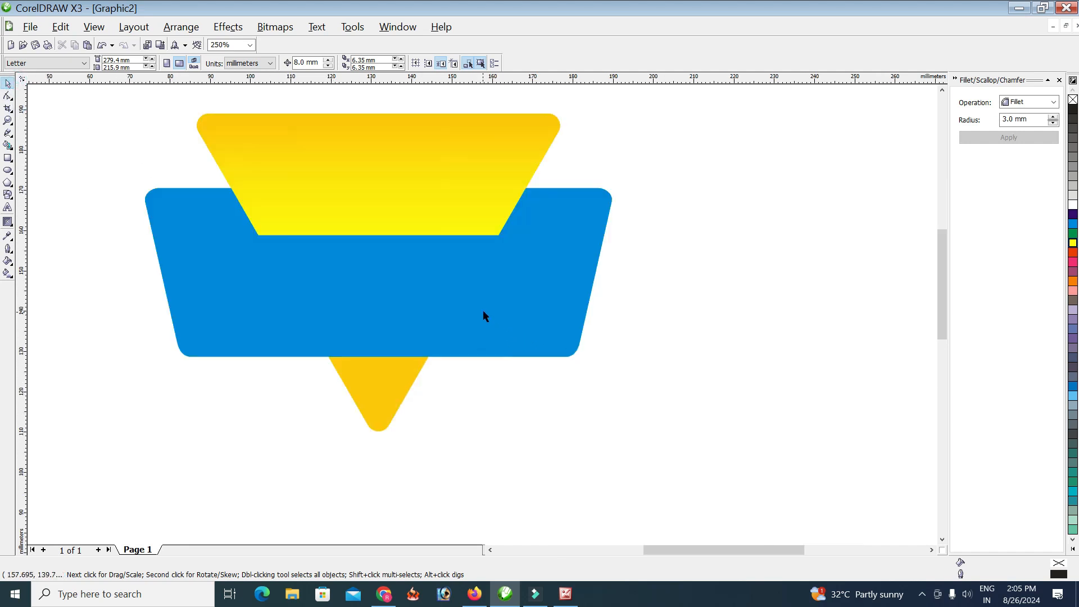
{"action": "left_click", "coordinate": [494, 307]}
{"action": "left_click", "coordinate": [1073, 255]}
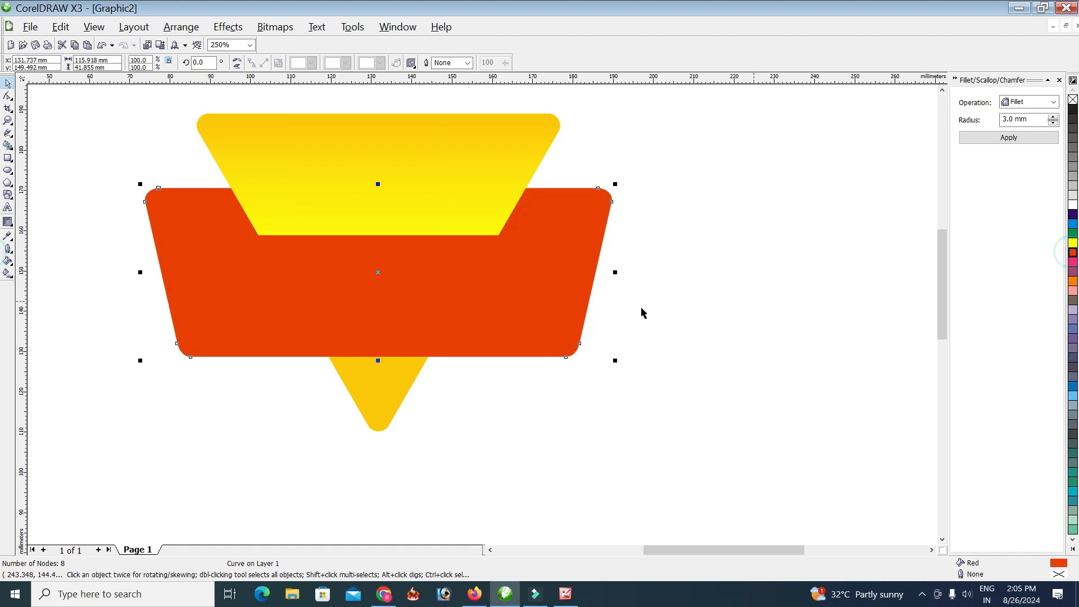
{"action": "scroll", "coordinate": [427, 323], "scroll_direction": "down", "scroll_amount": 1}
{"action": "scroll", "coordinate": [337, 344], "scroll_direction": "up", "scroll_amount": 1}
{"action": "scroll", "coordinate": [387, 236], "scroll_direction": "down", "scroll_amount": 1}
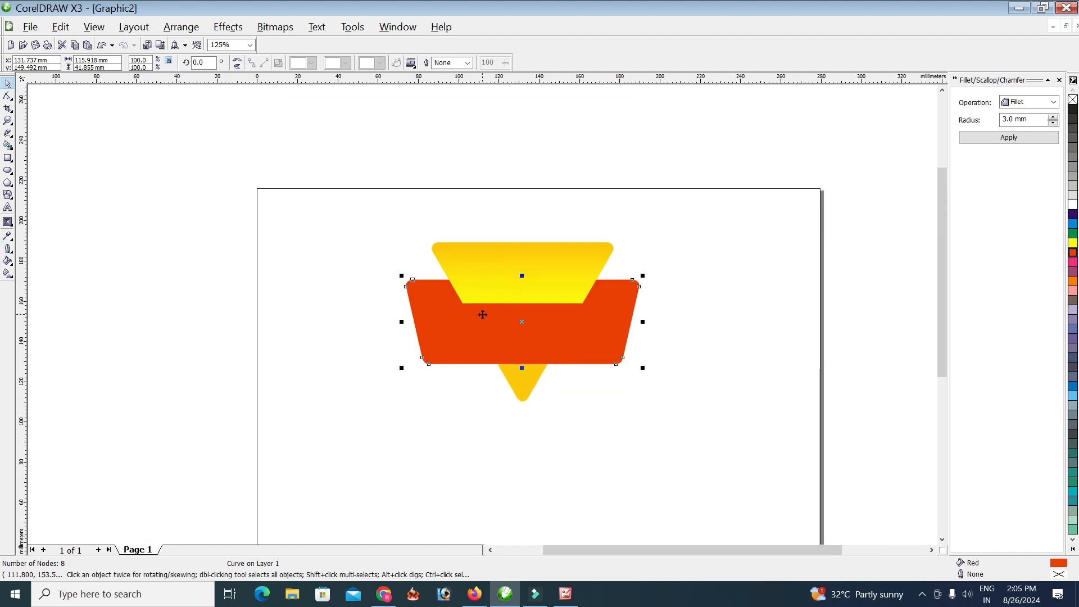
{"action": "scroll", "coordinate": [482, 314], "scroll_direction": "up", "scroll_amount": 1}
{"action": "key", "text": "ctrl+z"}
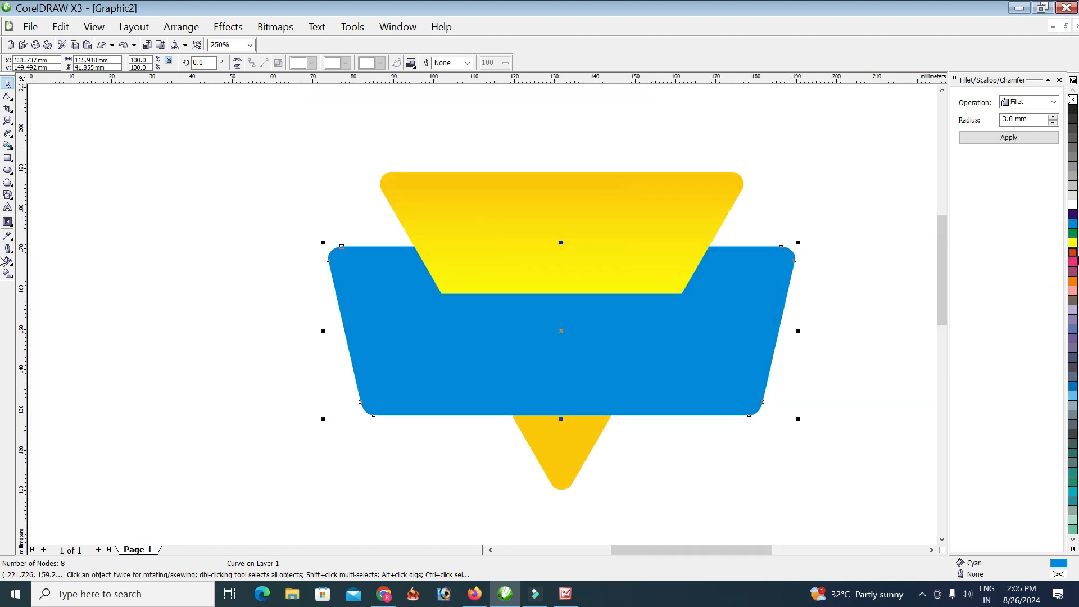
{"action": "left_click", "coordinate": [1073, 253]}
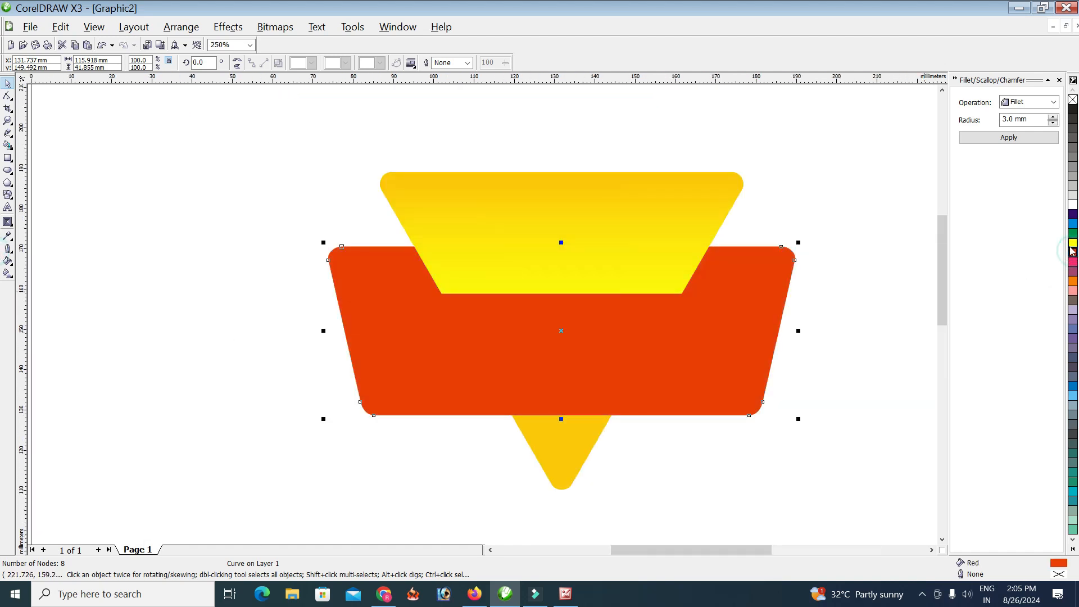
{"action": "left_click", "coordinate": [314, 213]}
Step: Group the three shapes and move the group about 10 mm right and 11 mm up
{"action": "left_click_drag", "start_coordinate": [295, 140], "coordinate": [829, 486]}
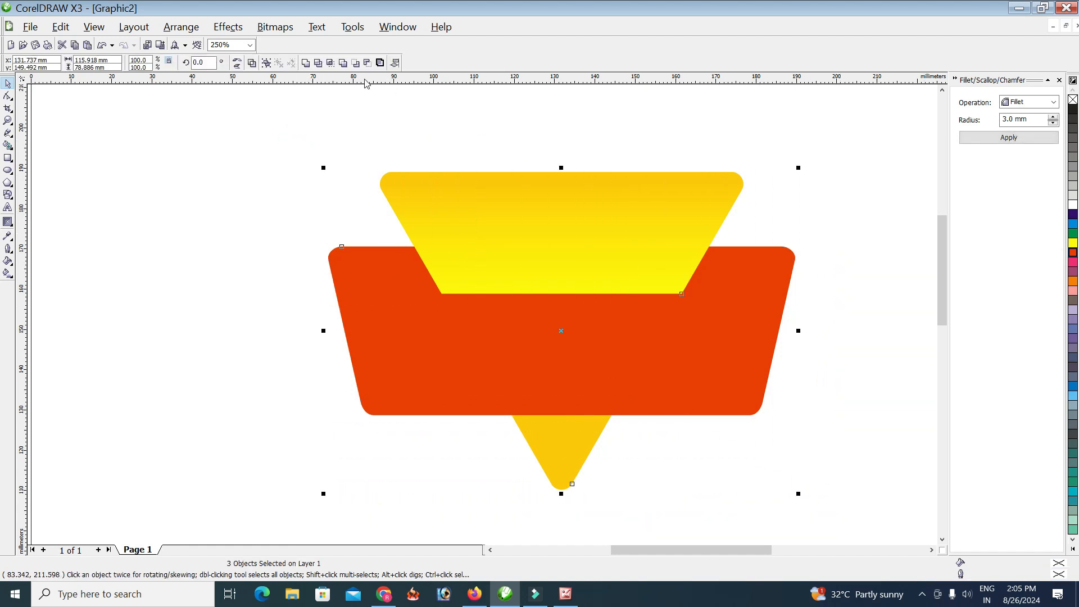
{"action": "left_click", "coordinate": [272, 66]}
{"action": "left_click_drag", "start_coordinate": [545, 244], "coordinate": [570, 259]}
Step: Close the Fillet/Scallop/Chamfer docker and add an outside contour around the grouped shapes, blending outward to black
{"action": "left_click", "coordinate": [1060, 80]}
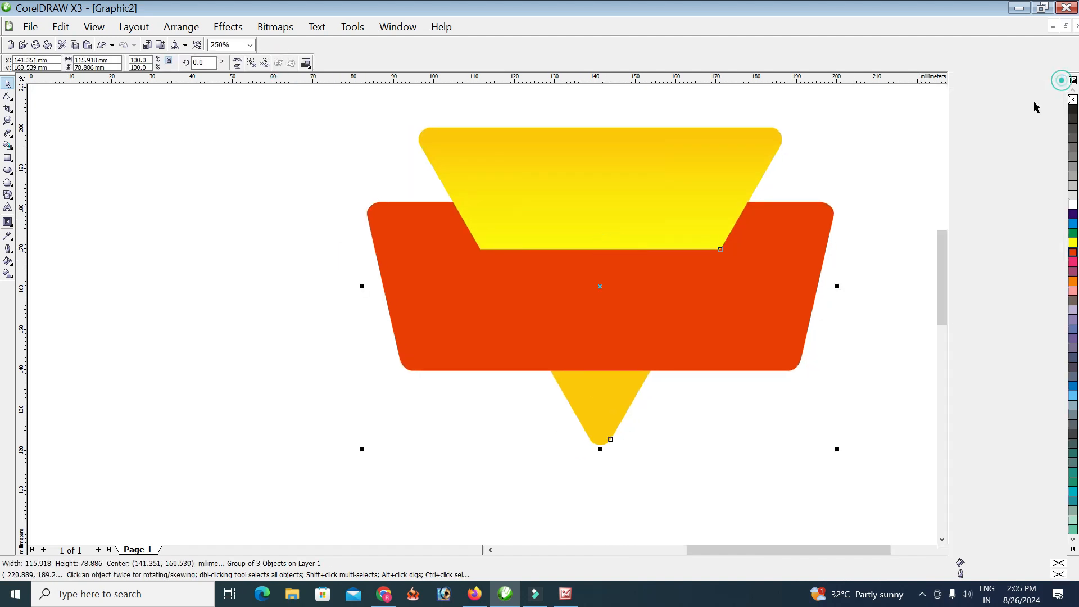
{"action": "left_click", "coordinate": [9, 228]}
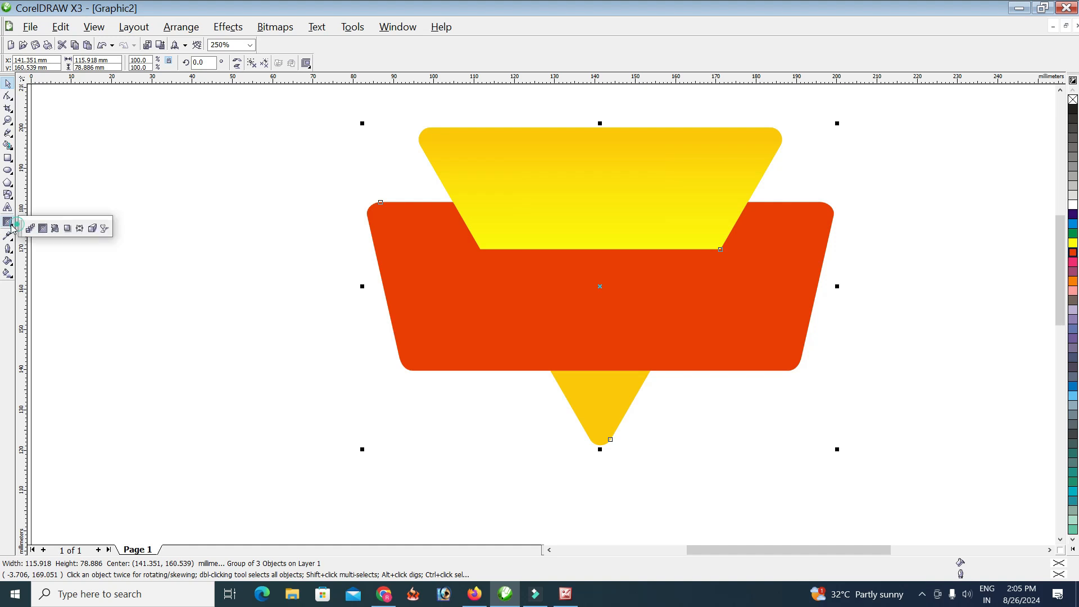
{"action": "left_click", "coordinate": [43, 231]}
{"action": "left_click_drag", "start_coordinate": [776, 295], "coordinate": [801, 409]}
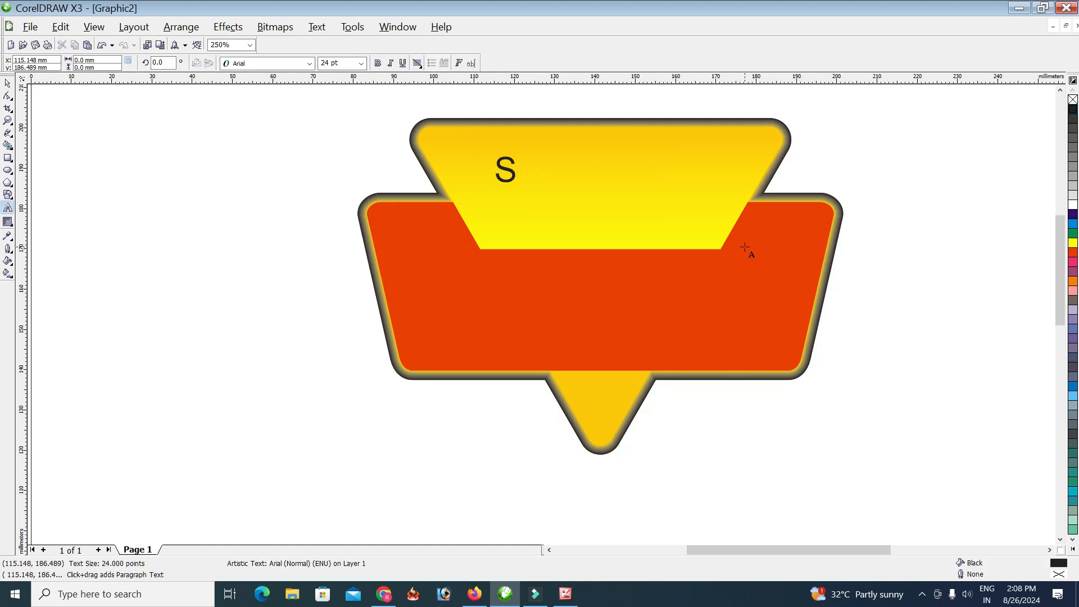
Step: Complete the 24 pt Arial text on the upper yellow piece to read "SPECIAL" and make it bold
{"action": "type", "text": "PECIAL"}
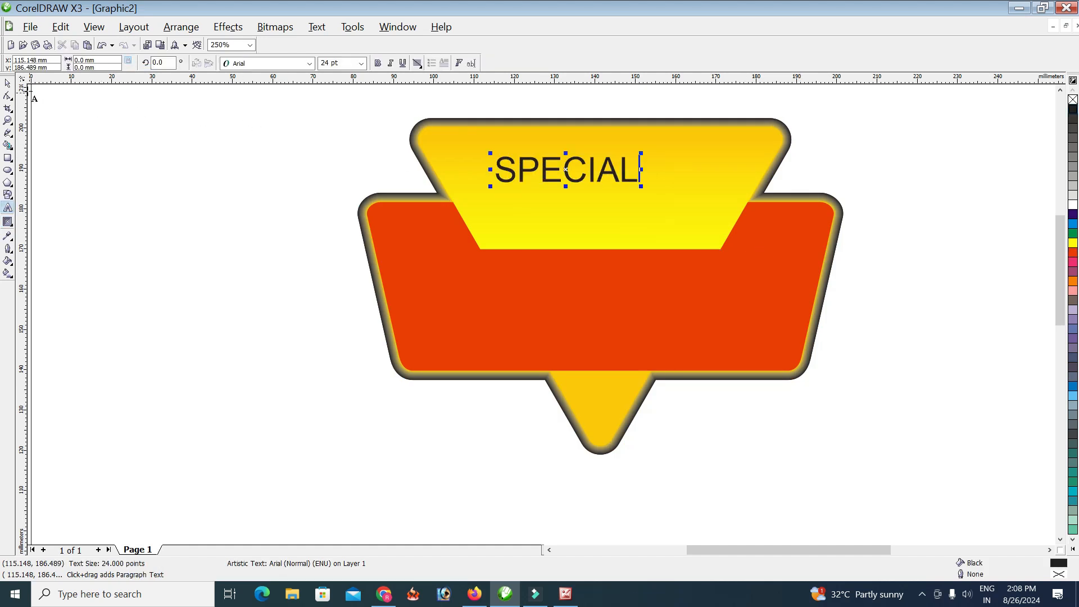
{"action": "left_click", "coordinate": [7, 83]}
{"action": "left_click", "coordinate": [378, 63]}
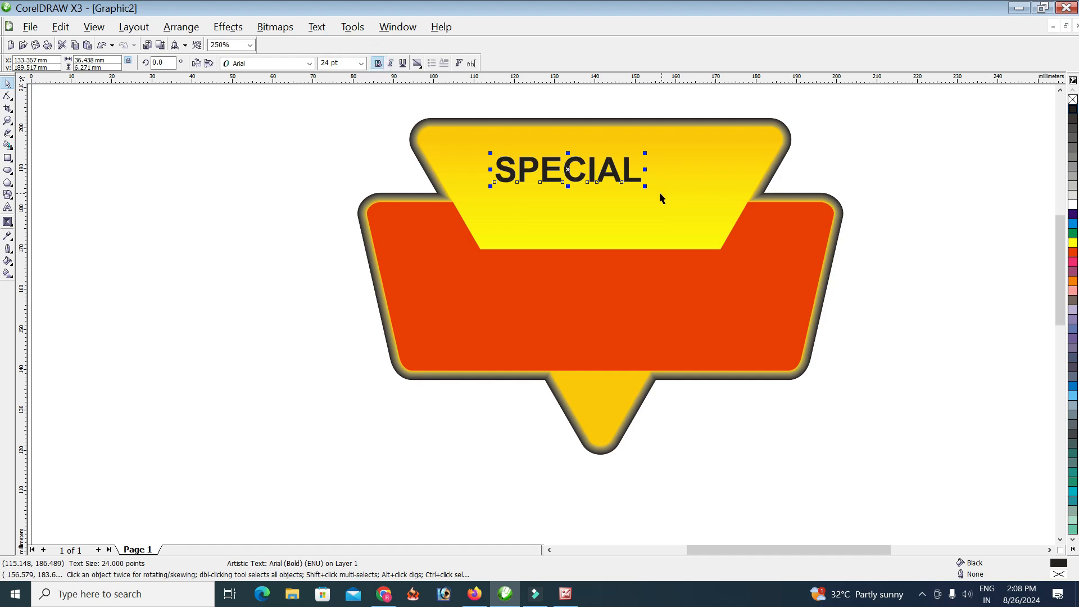
Step: Enlarge the SPECIAL text to about 45 pt and center it horizontally on the upper yellow piece
{"action": "left_click_drag", "start_coordinate": [646, 187], "coordinate": [709, 198]}
{"action": "left_click_drag", "start_coordinate": [622, 170], "coordinate": [655, 176]}
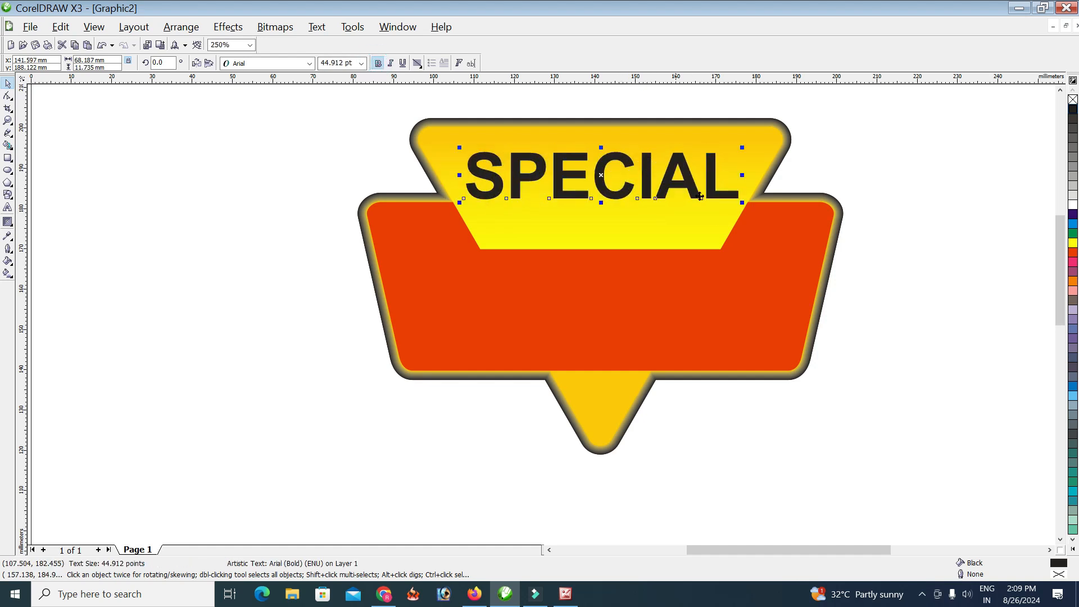
Step: Shrink the SPECIAL text to about 37 pt and place a copy of it on the red trapezoid
{"action": "left_click_drag", "start_coordinate": [742, 203], "coordinate": [719, 199]}
{"action": "mouse_move", "coordinate": [669, 172]}
{"action": "left_mouse_down"}
{"action": "mouse_move", "coordinate": [651, 177]}
{"action": "mouse_move", "coordinate": [611, 311]}
{"action": "left_mouse_up"}
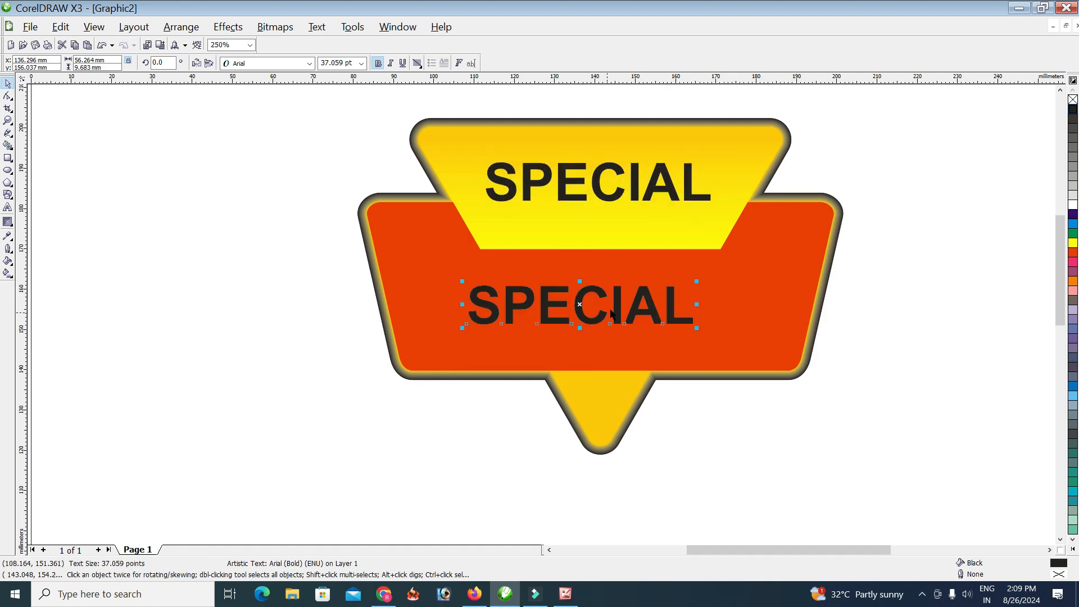
Step: Replace the wording of the copied text on the red trapezoid with "OFFER"
{"action": "double_click", "coordinate": [475, 304]}
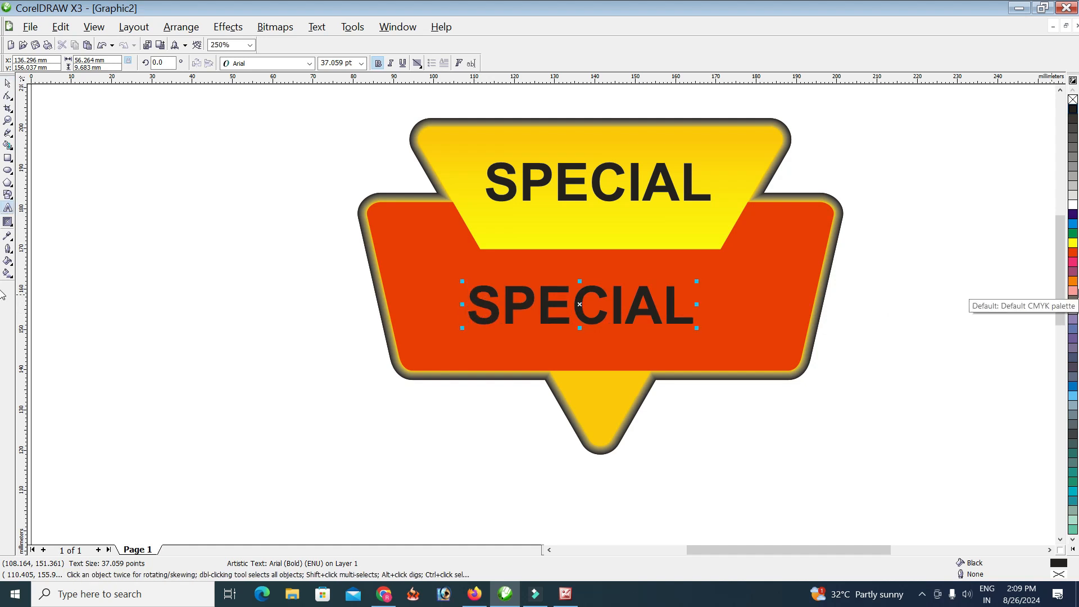
{"action": "key", "text": "ctrl+a"}
{"action": "key", "text": "Delete"}
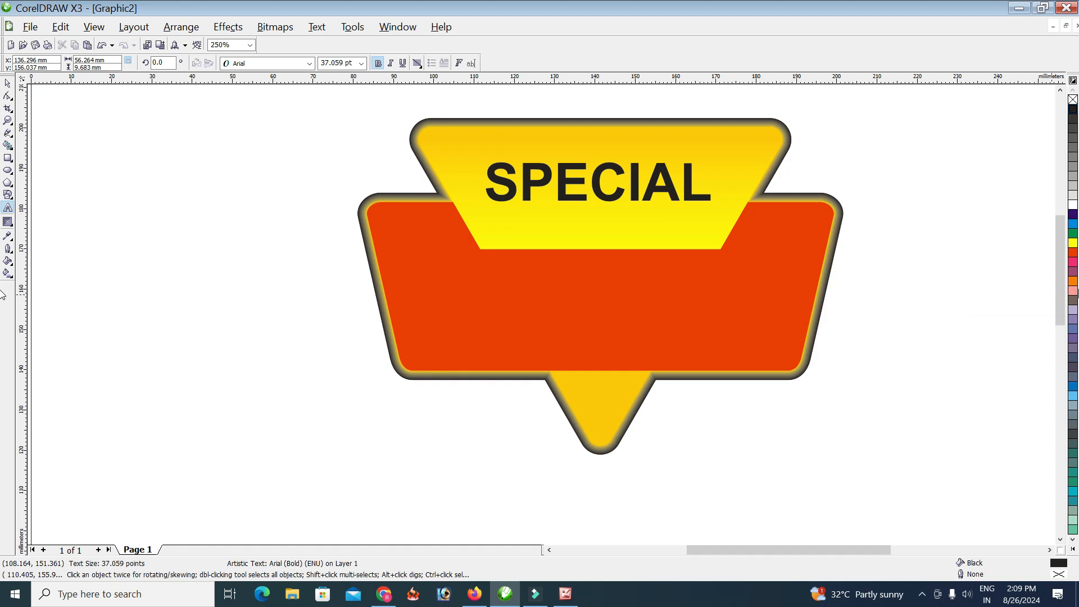
{"action": "type", "text": "OFFER"}
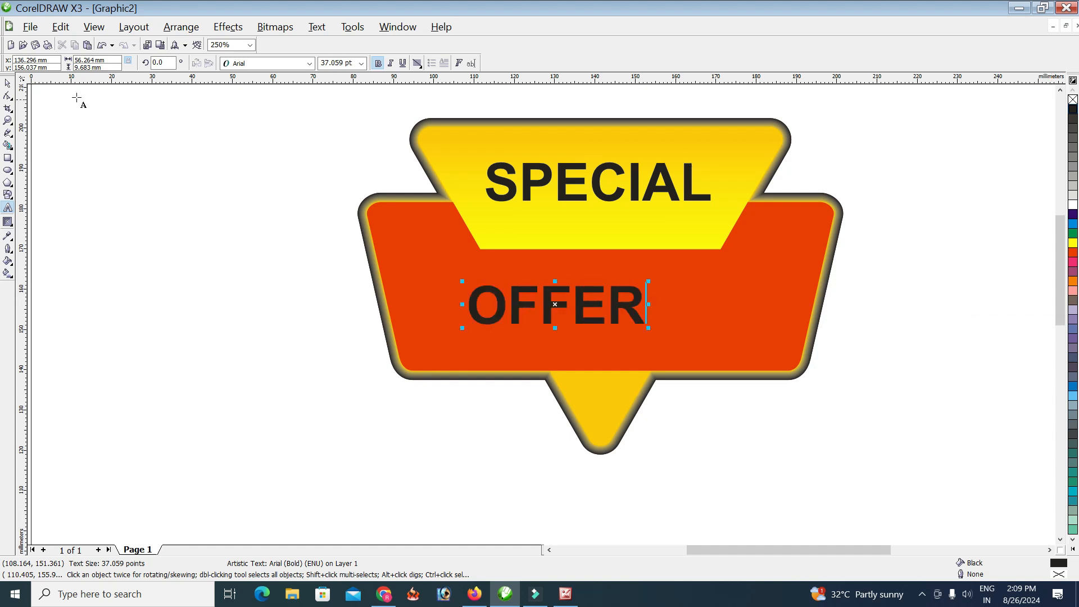
{"action": "left_click", "coordinate": [8, 84]}
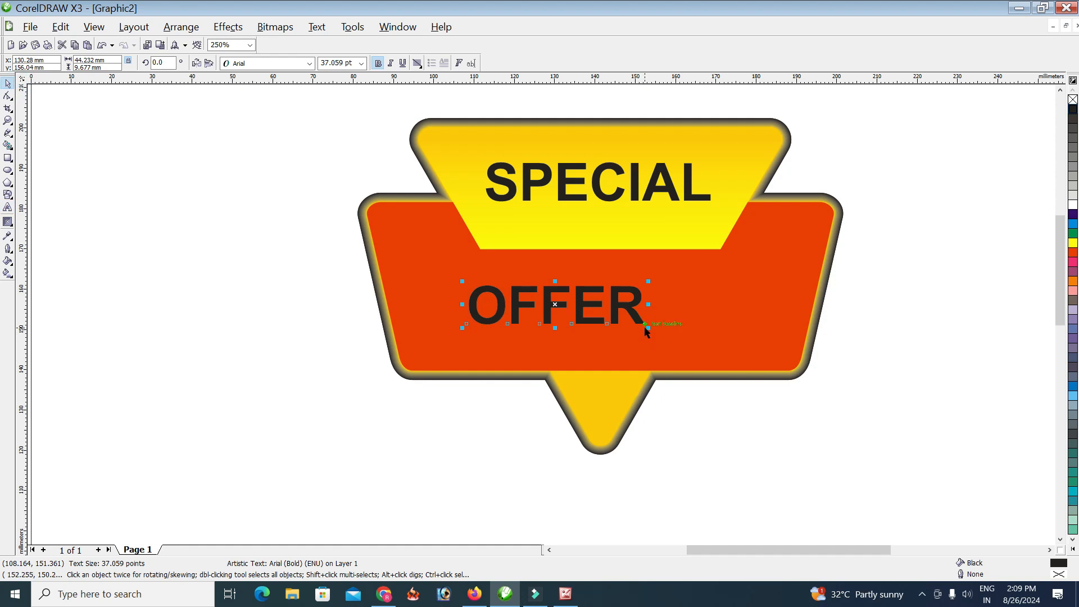
Step: Enlarge the OFFER text to about 52 pt, fill it white and position it below SPECIAL on the red trapezoid
{"action": "left_click_drag", "start_coordinate": [648, 329], "coordinate": [684, 336]}
{"action": "left_click_drag", "start_coordinate": [597, 283], "coordinate": [619, 293]}
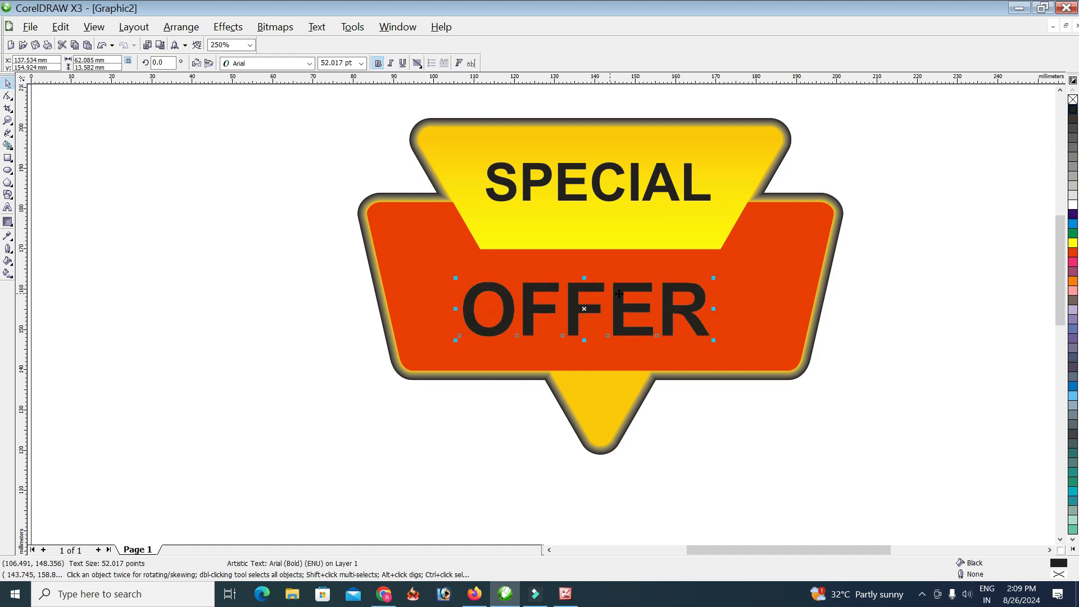
{"action": "left_click", "coordinate": [1073, 205]}
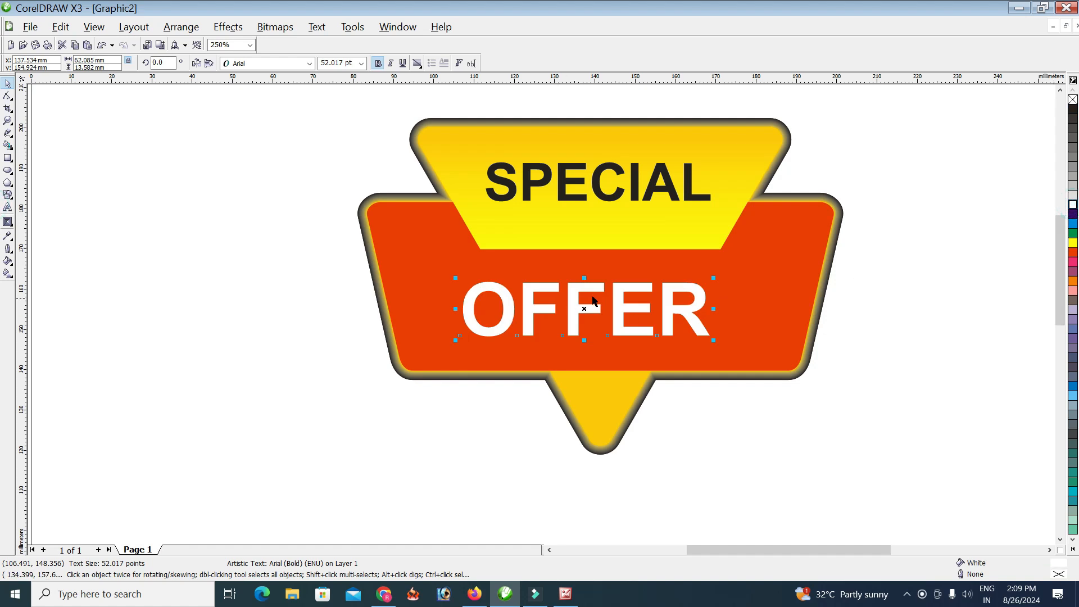
{"action": "left_click_drag", "start_coordinate": [623, 289], "coordinate": [621, 282]}
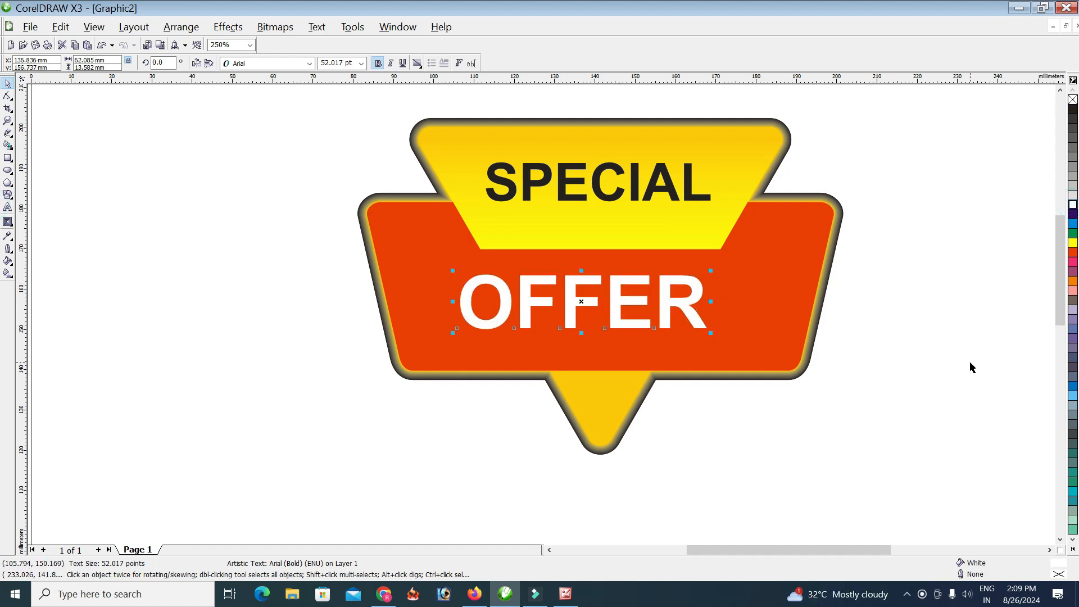
{"action": "left_click", "coordinate": [972, 369]}
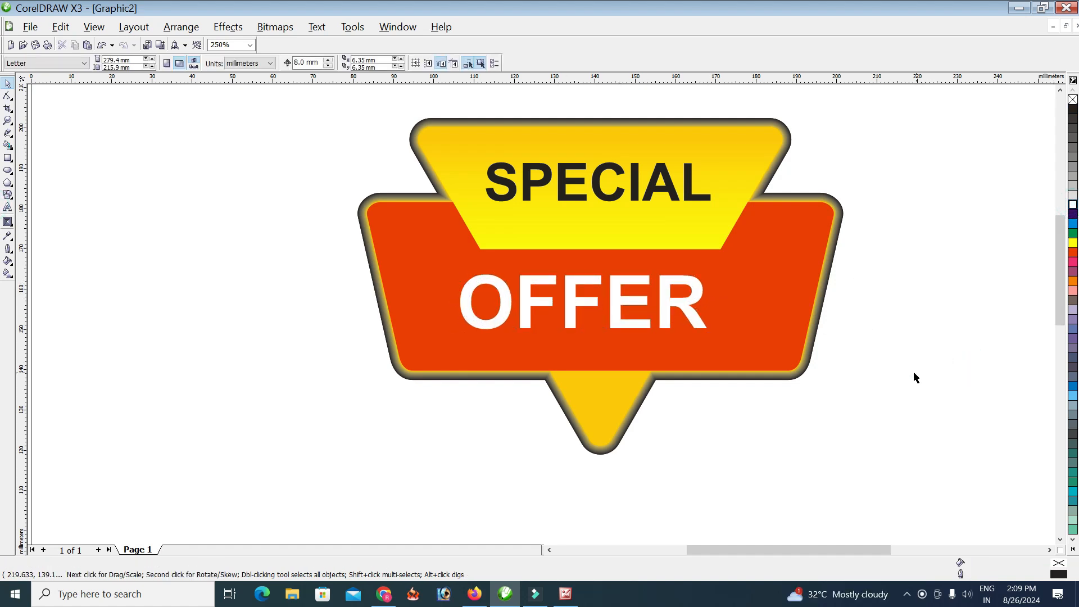
Step: Group all the badge objects and texts, move the group about 4 mm left and 10 mm down, and fit it in view
{"action": "left_click_drag", "start_coordinate": [322, 101], "coordinate": [931, 496]}
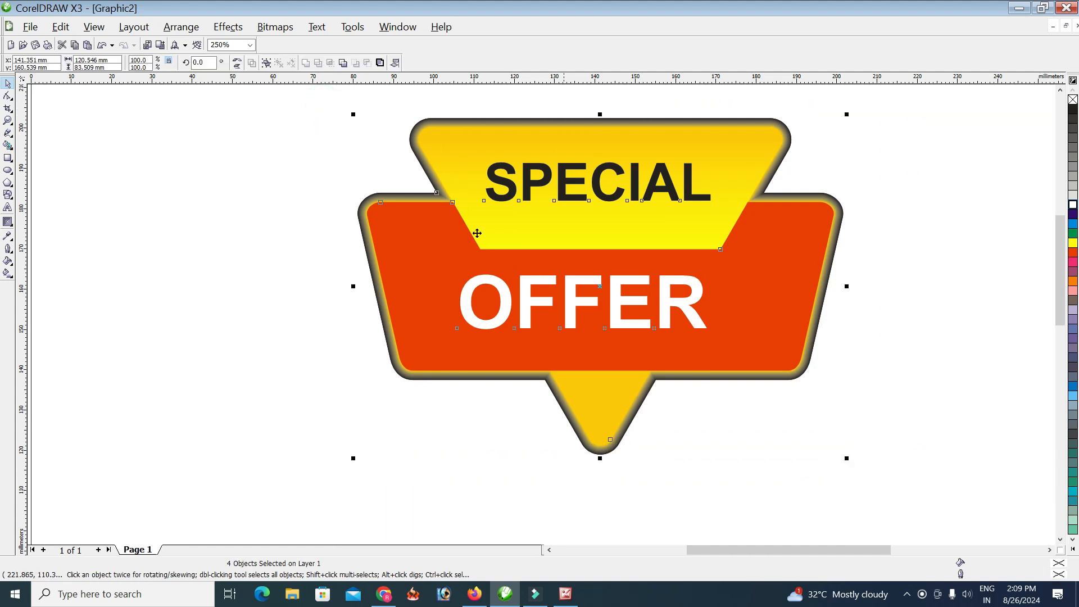
{"action": "left_click", "coordinate": [267, 63]}
{"action": "left_click_drag", "start_coordinate": [558, 207], "coordinate": [541, 245]}
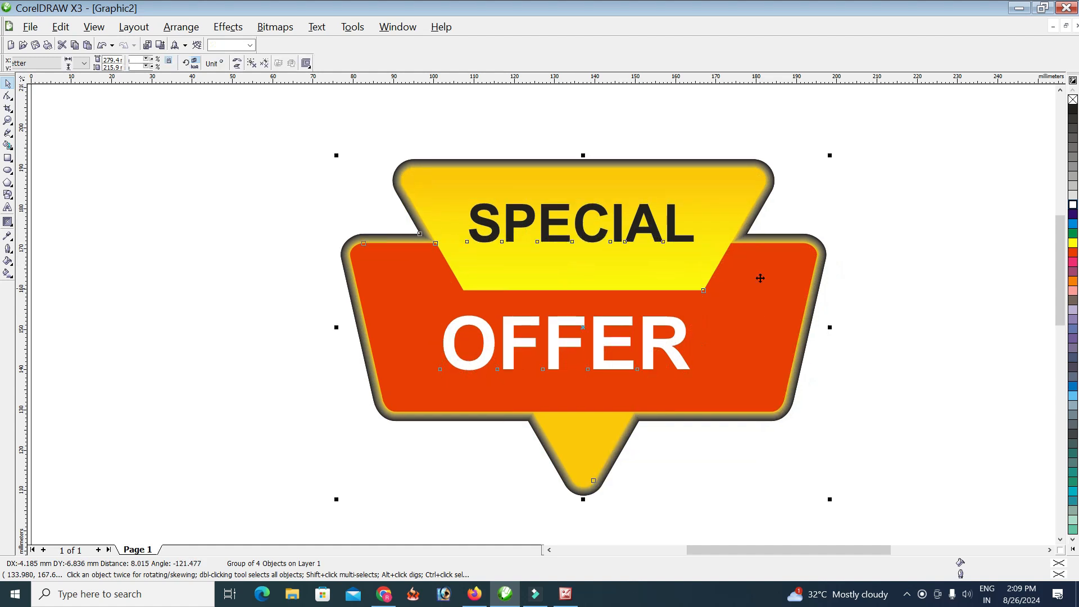
{"action": "left_click", "coordinate": [249, 45]}
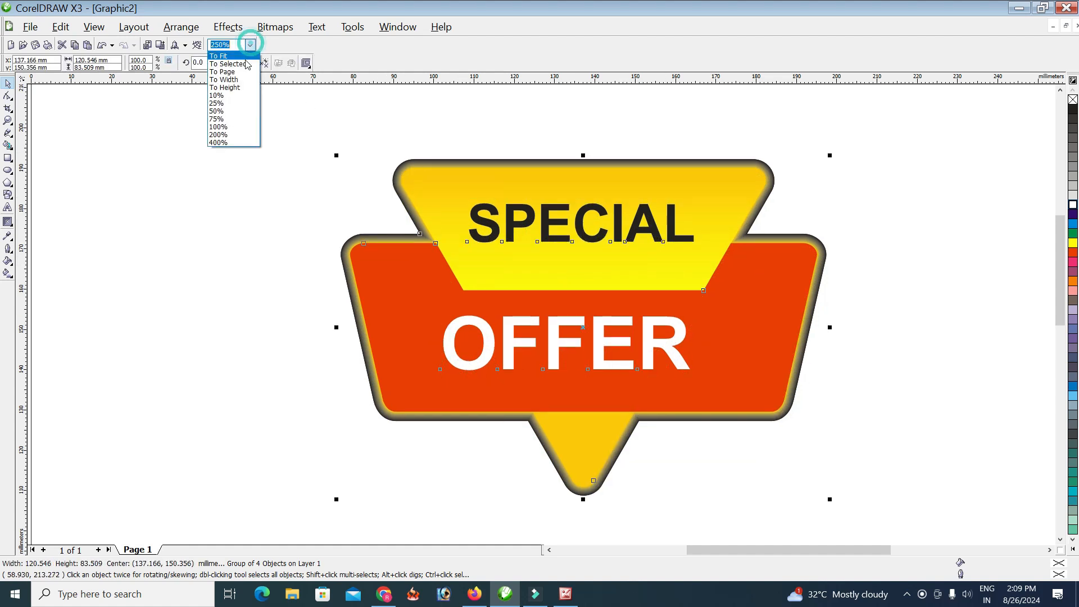
{"action": "left_click", "coordinate": [225, 59]}
{"action": "left_click", "coordinate": [915, 374]}
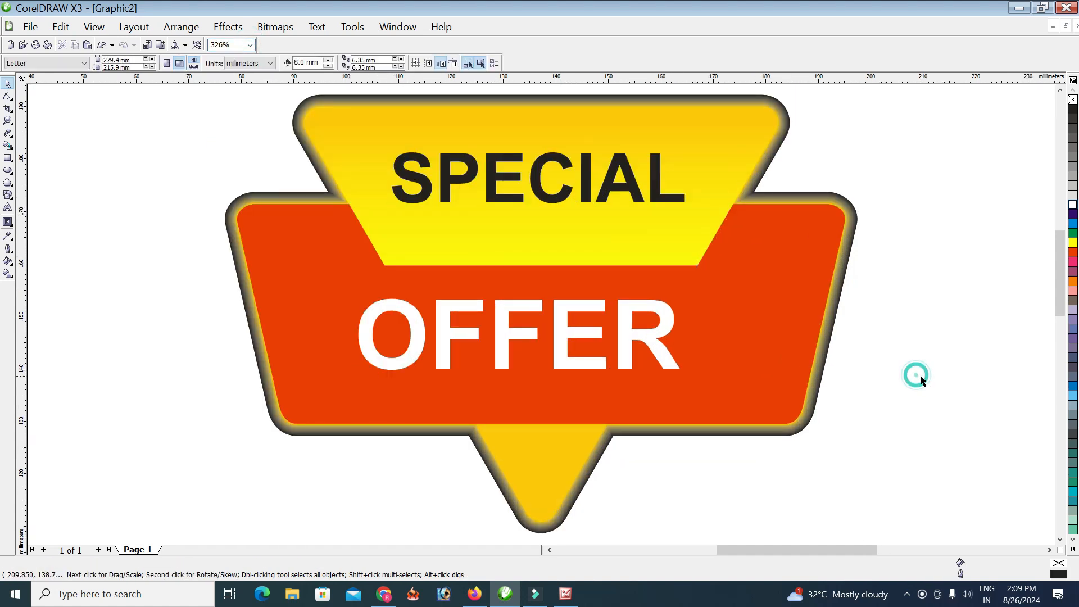